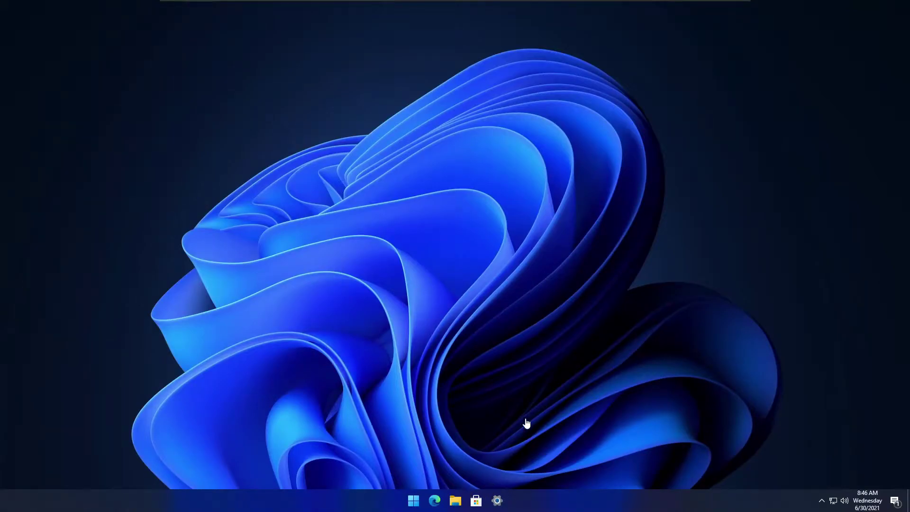
# Open Settings, then run winver to confirm Windows 11 build 21996.1 and close About Windows
pyautogui.click(504, 504)
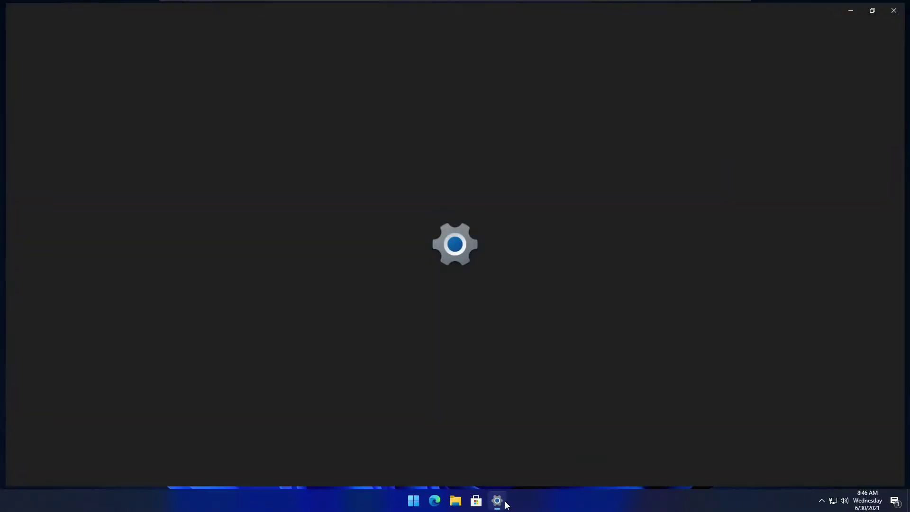
pyautogui.moveTo(498, 503)
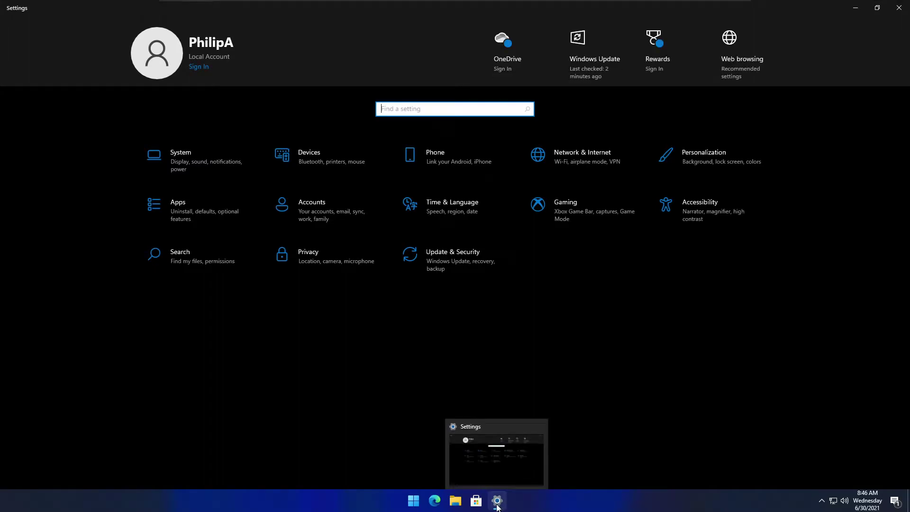
pyautogui.click(412, 502)
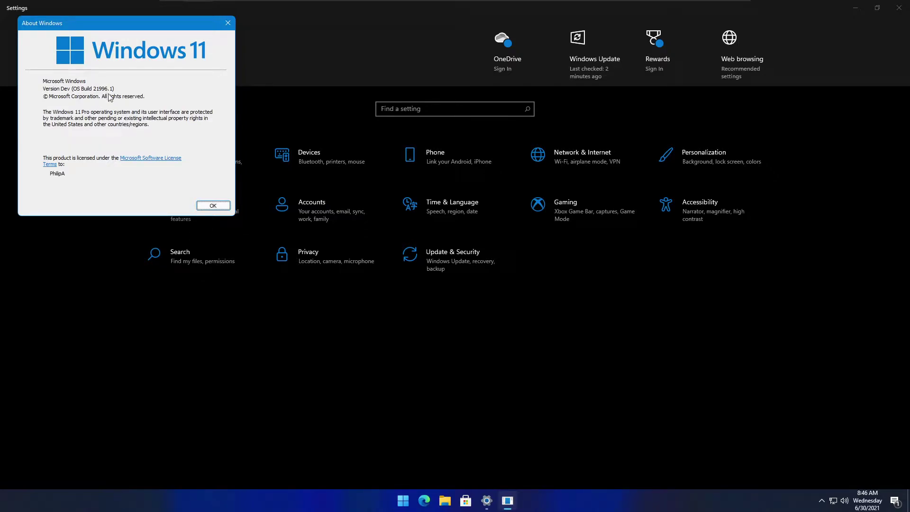
pyautogui.moveTo(158, 107); pyautogui.dragTo(710, 347)
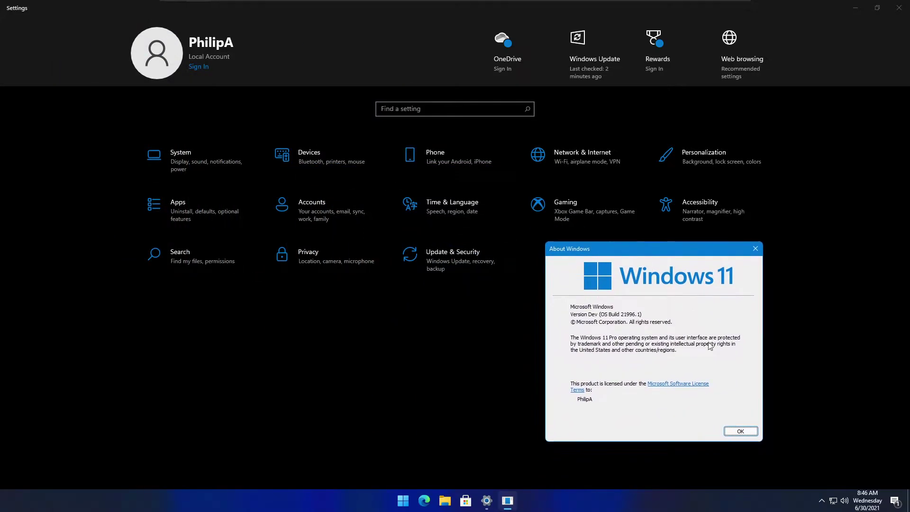
pyautogui.click(743, 431)
# Review Windows Insider Program settings, then check for updates to start downloading build 22000.51
pyautogui.click(449, 263)
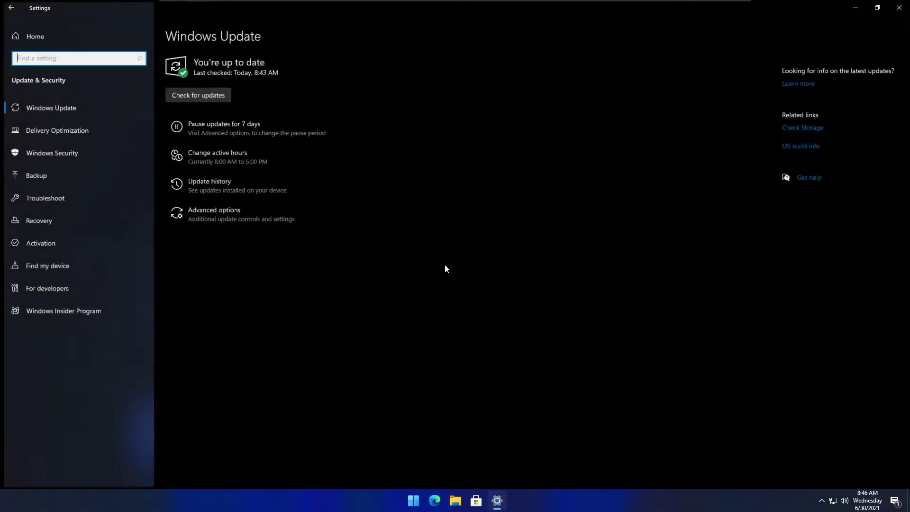
pyautogui.click(53, 311)
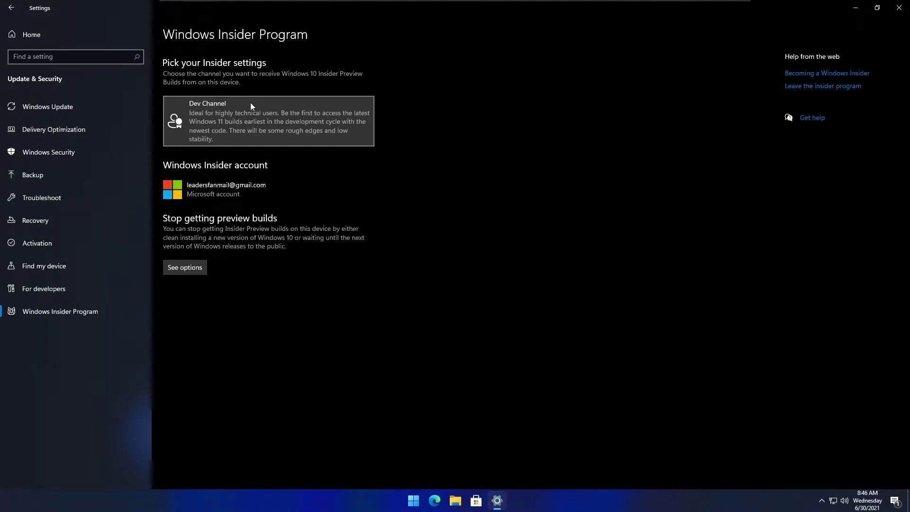
pyautogui.click(94, 110)
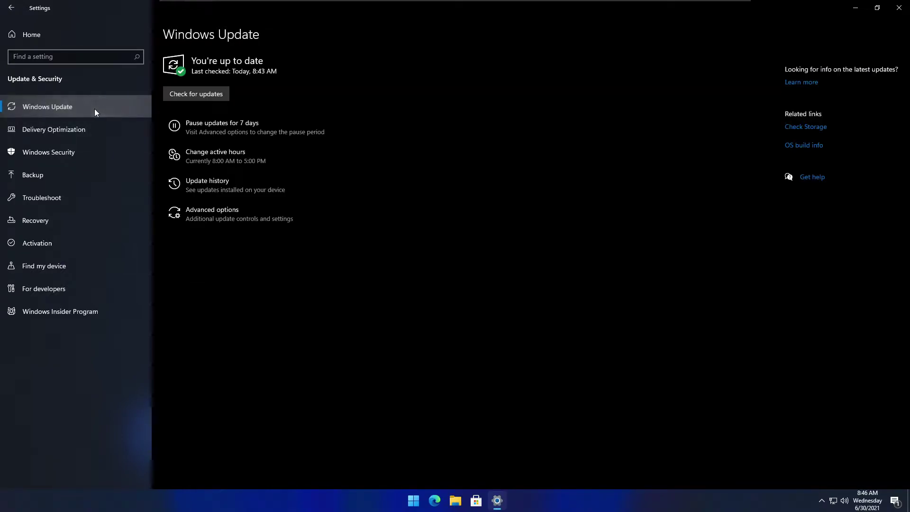
pyautogui.click(212, 95)
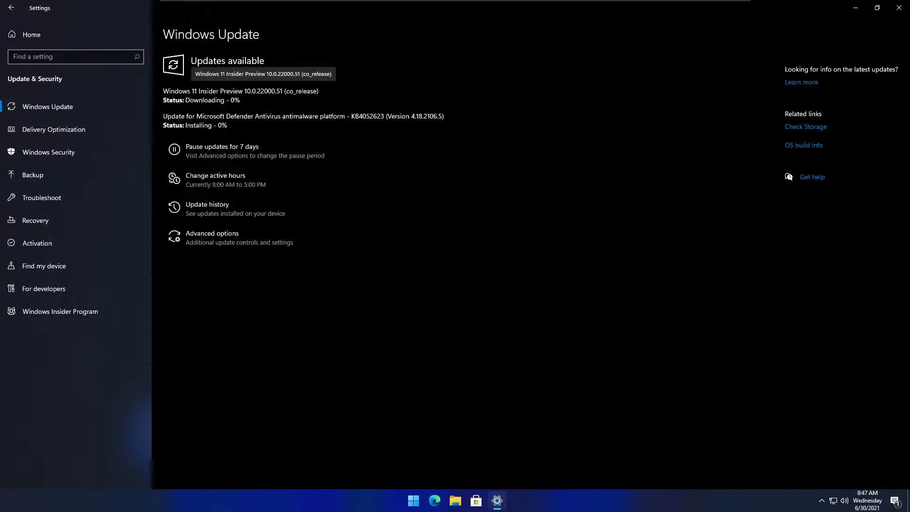
# Select the Windows 11 Insider Preview update name and let it install through restart
pyautogui.moveTo(319, 91); pyautogui.dragTo(163, 91)
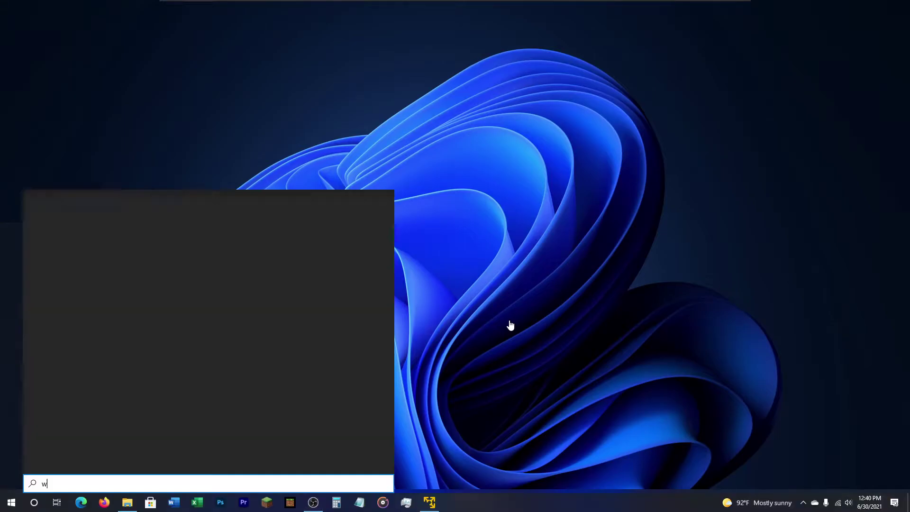
pyautogui.write('winver')
pyautogui.press('Return')
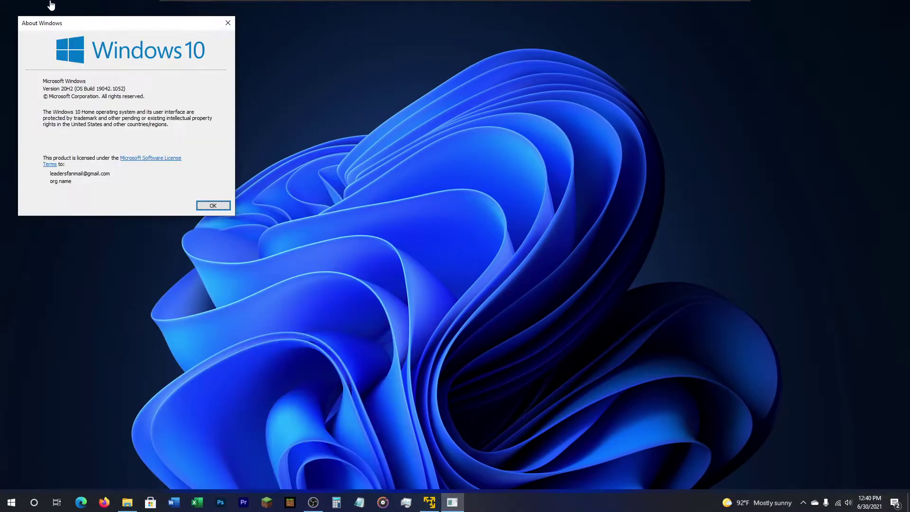
pyautogui.moveTo(56, 28); pyautogui.dragTo(386, 165)
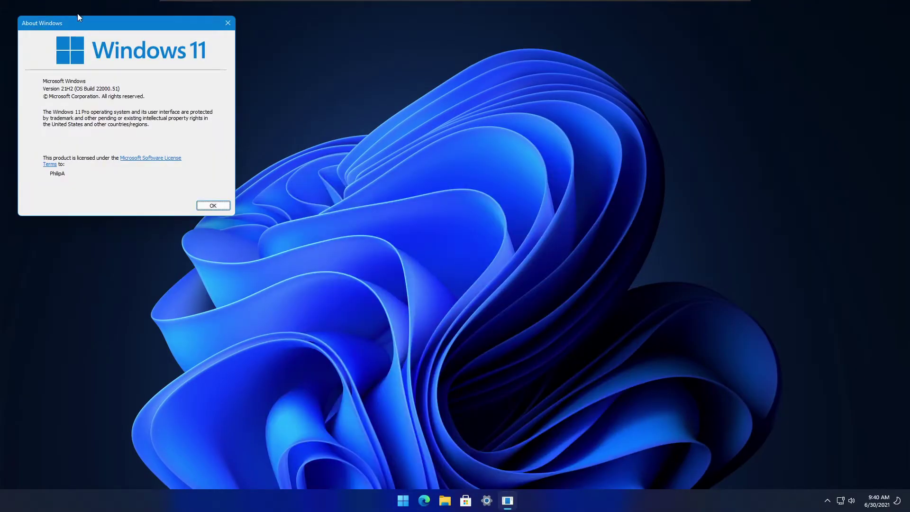
pyautogui.moveTo(78, 18); pyautogui.dragTo(442, 131)
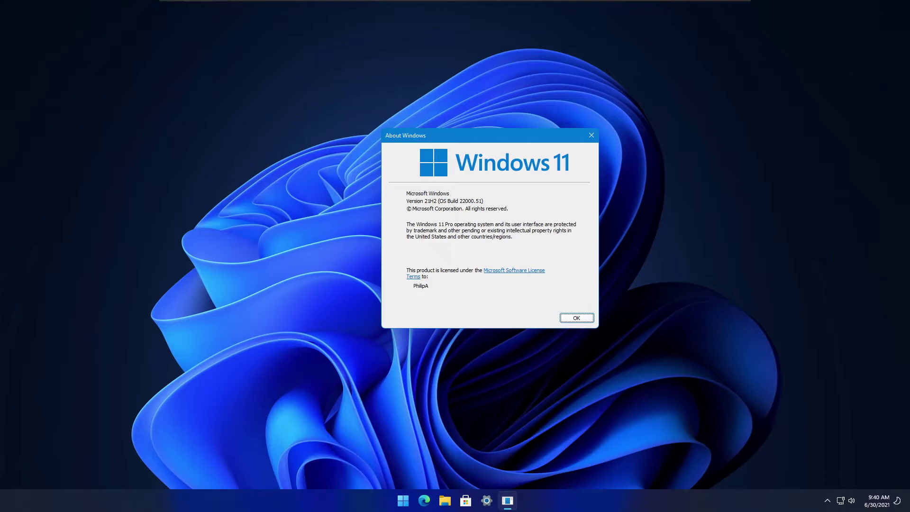
pyautogui.moveTo(483, 4)
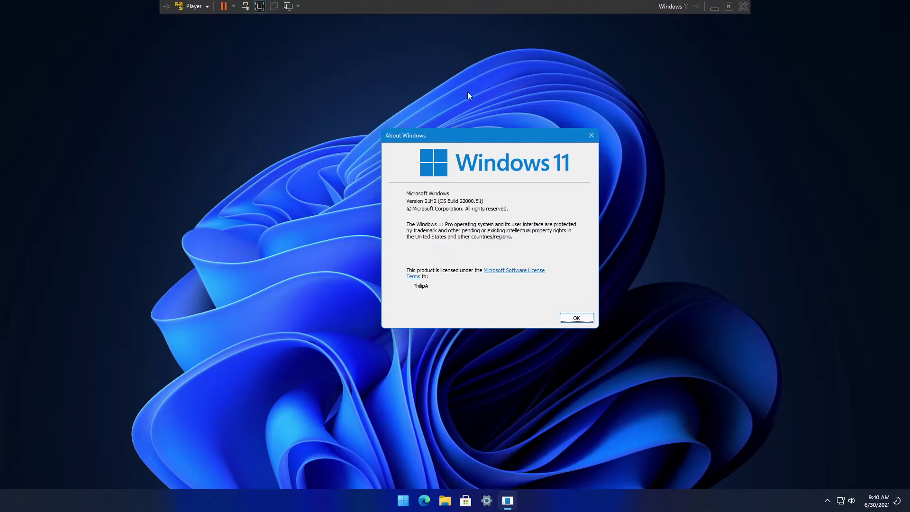
pyautogui.press('super')
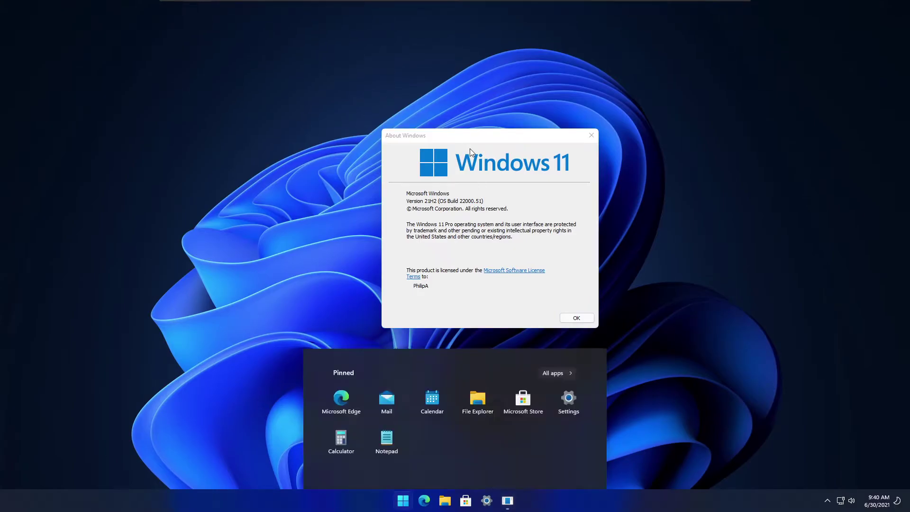
pyautogui.press('super')
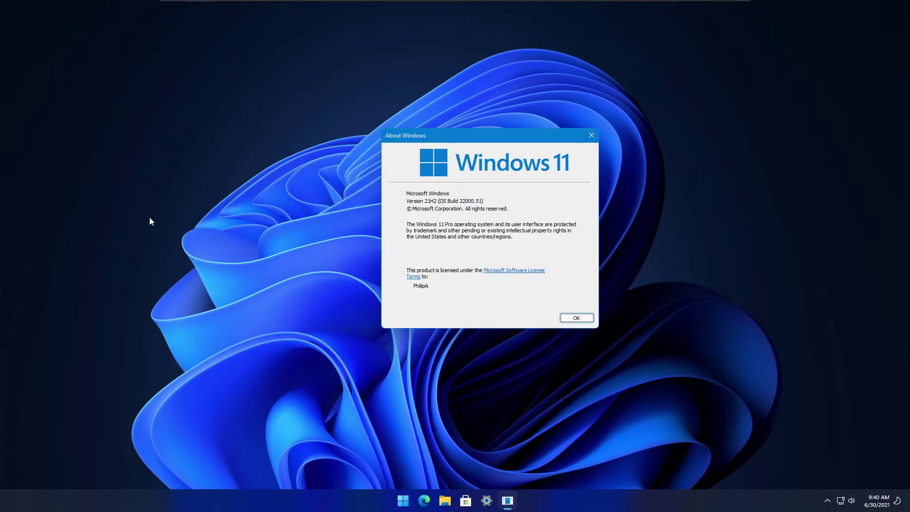
pyautogui.press('super')
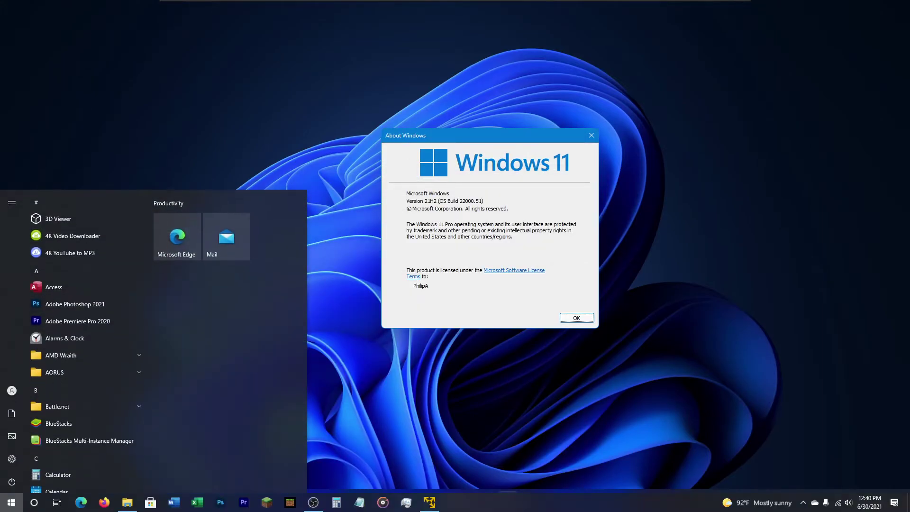
pyautogui.press('super')
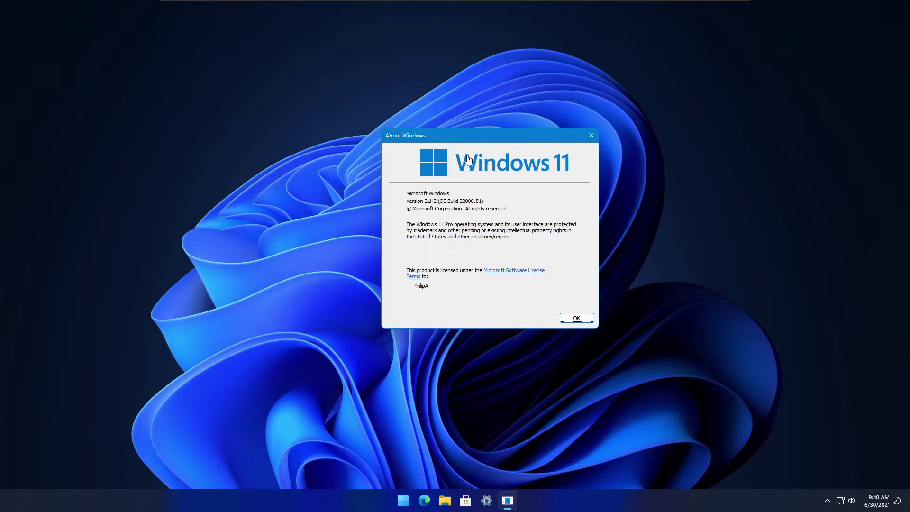
pyautogui.moveTo(476, 138); pyautogui.dragTo(461, 160)
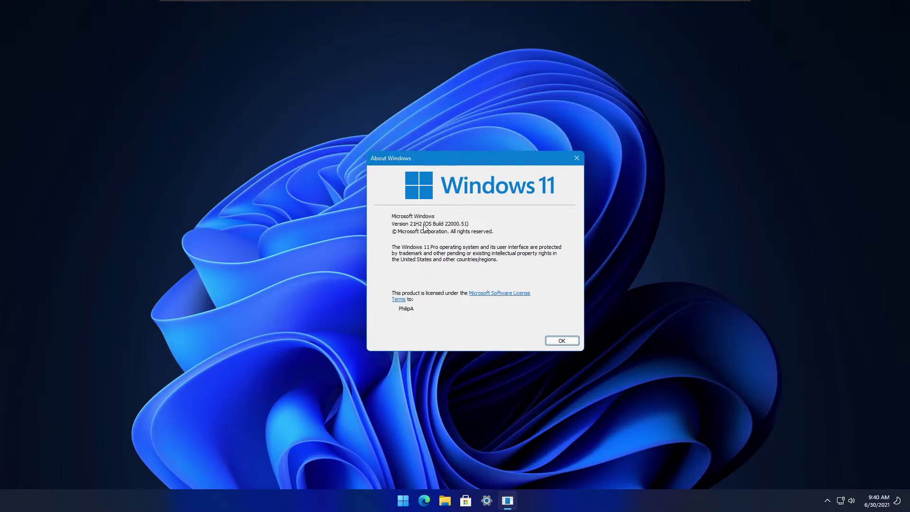
# Close About Windows and fetch app updates on Microsoft Store's Downloads and updates page
pyautogui.click(561, 342)
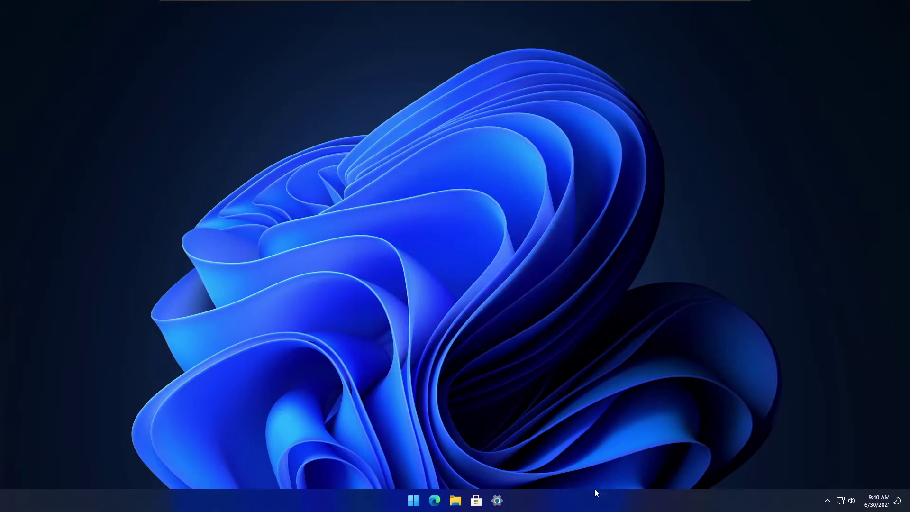
pyautogui.click(476, 500)
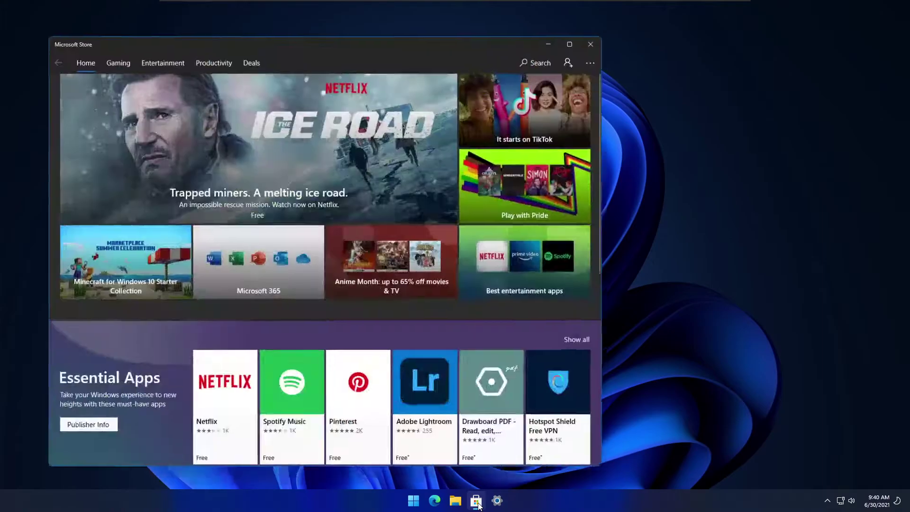
pyautogui.click(598, 58)
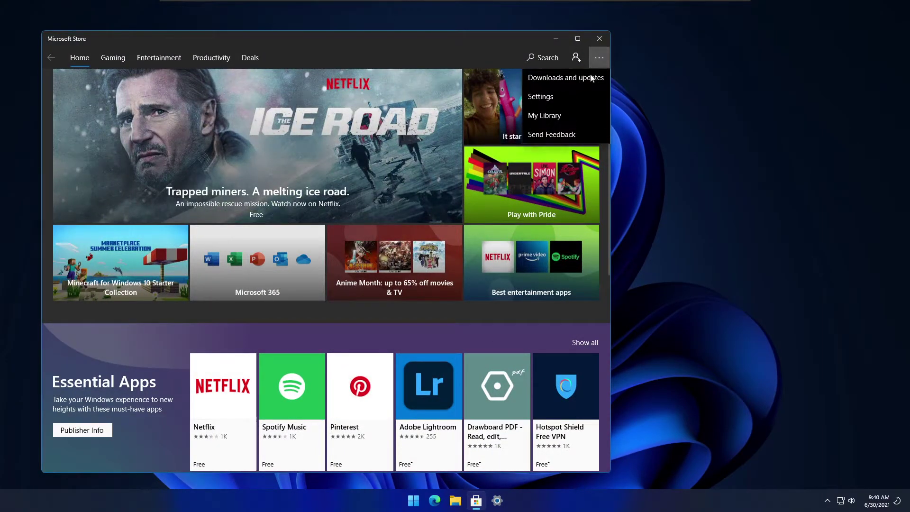
pyautogui.click(550, 75)
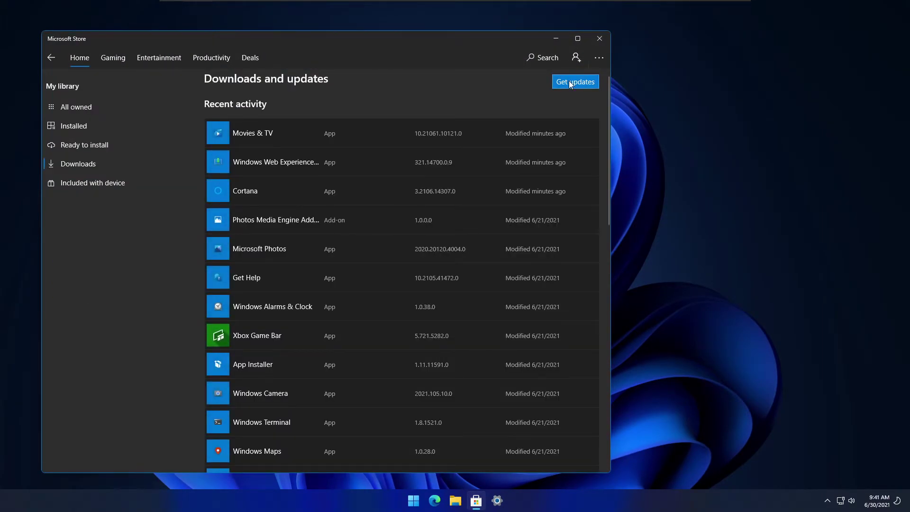
pyautogui.click(569, 81)
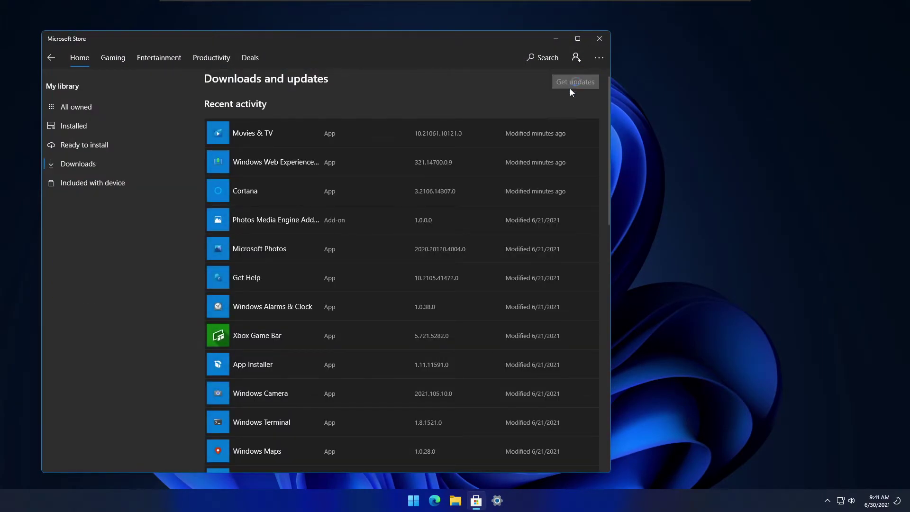
# View the volume output options in quick settings, dismiss the panel, and open Settings
pyautogui.click(846, 507)
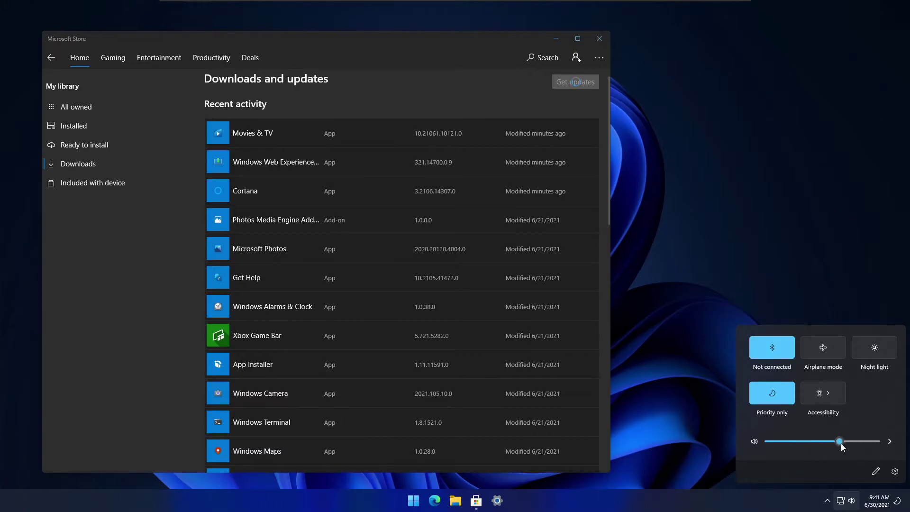
pyautogui.click(850, 506)
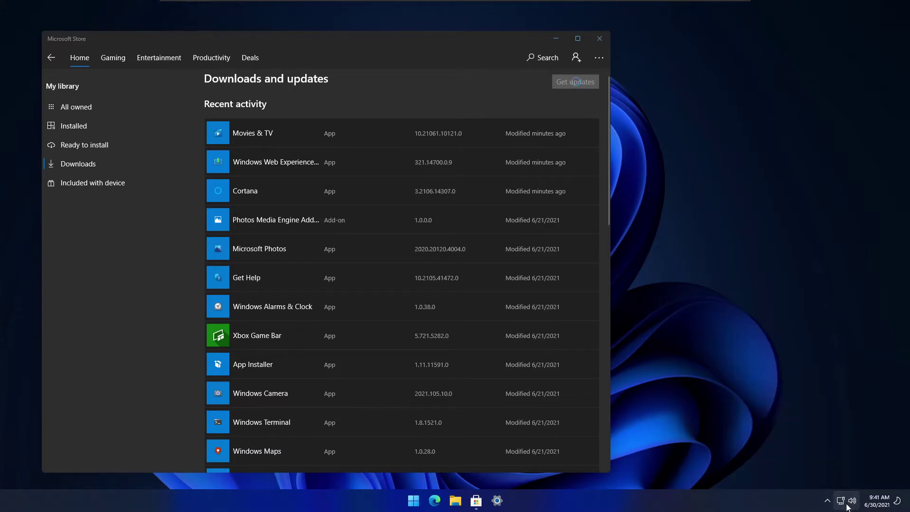
pyautogui.click(848, 506)
pyautogui.click(893, 444)
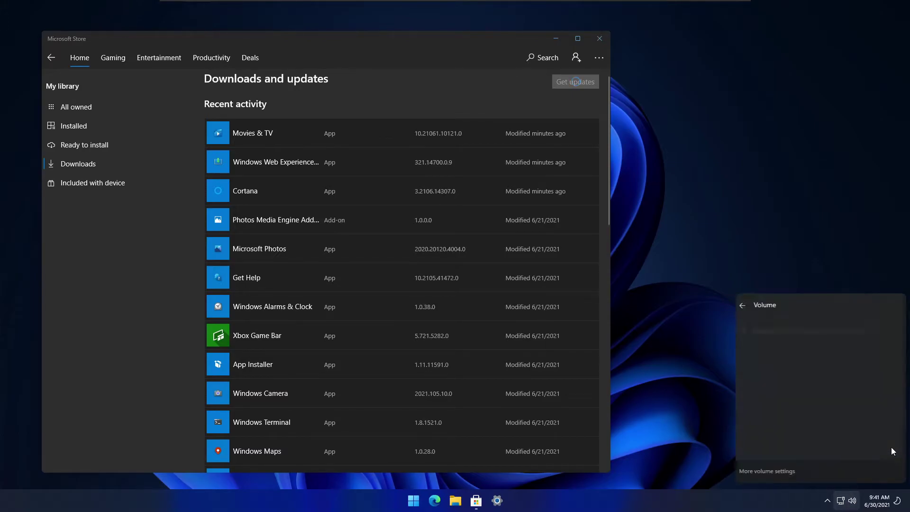
pyautogui.click(670, 326)
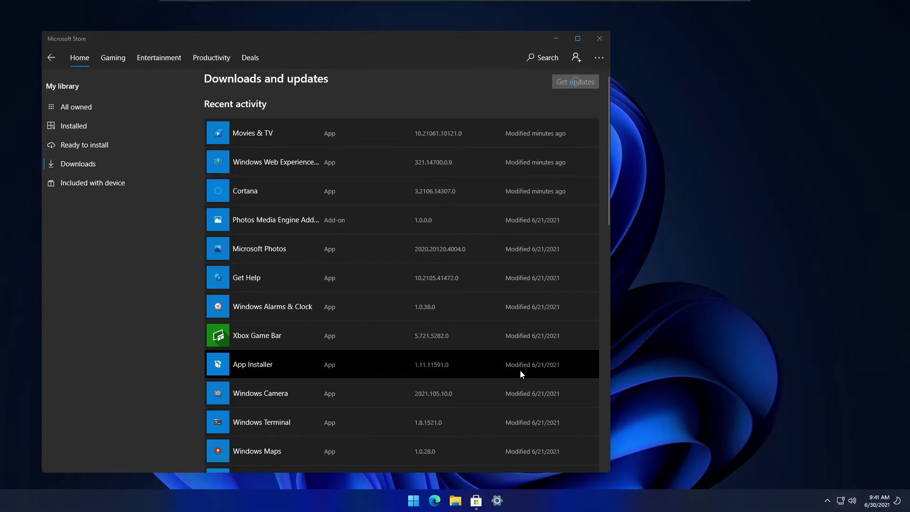
pyautogui.click(497, 501)
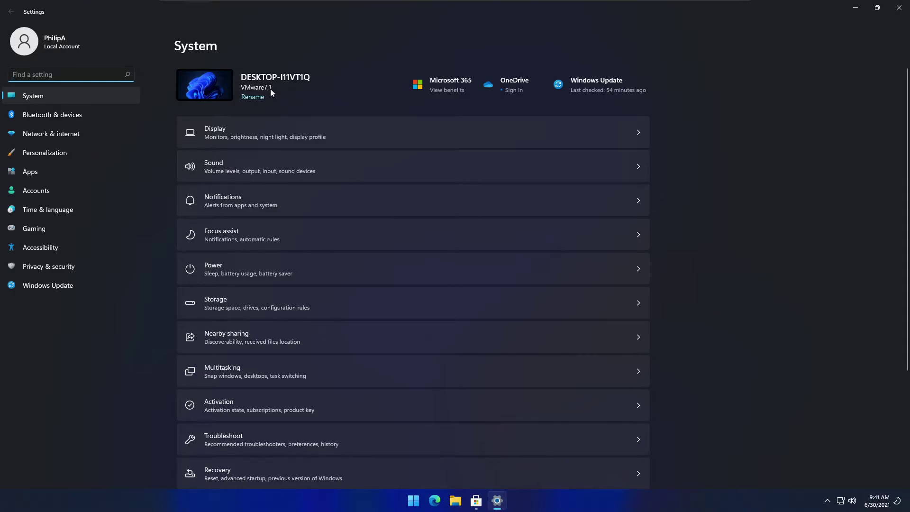
# Review the About specifications showing Windows 11 Pro, build 22000.51, selecting the edition text
pyautogui.scroll(-3, 211, 195)
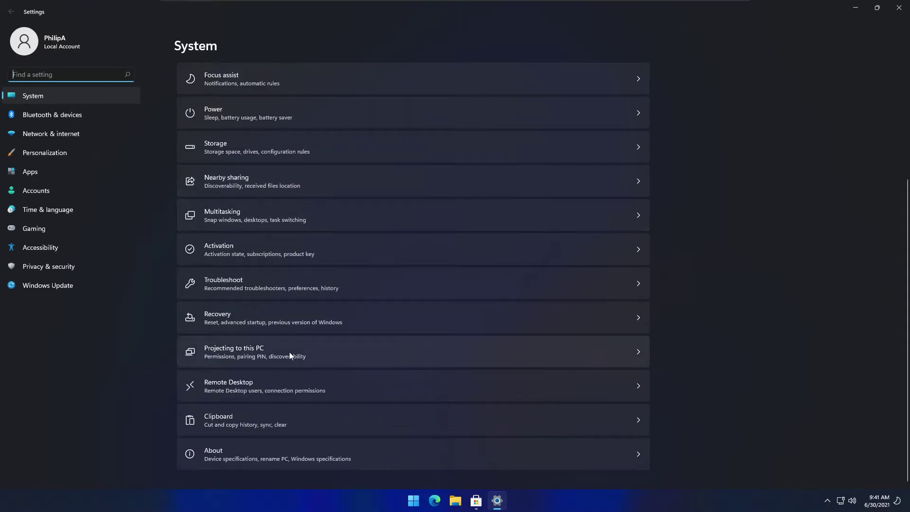
pyautogui.click(334, 448)
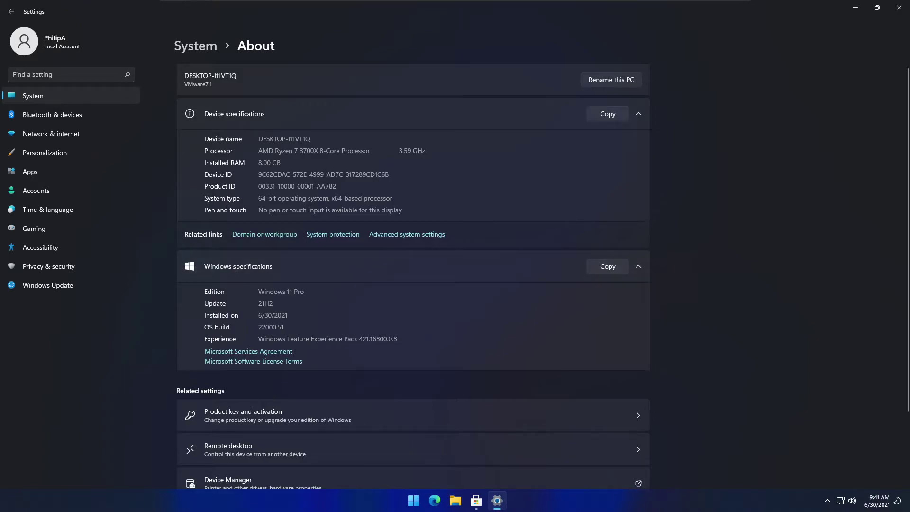
pyautogui.scroll(-5, 306, 200)
pyautogui.moveTo(305, 205); pyautogui.dragTo(258, 204)
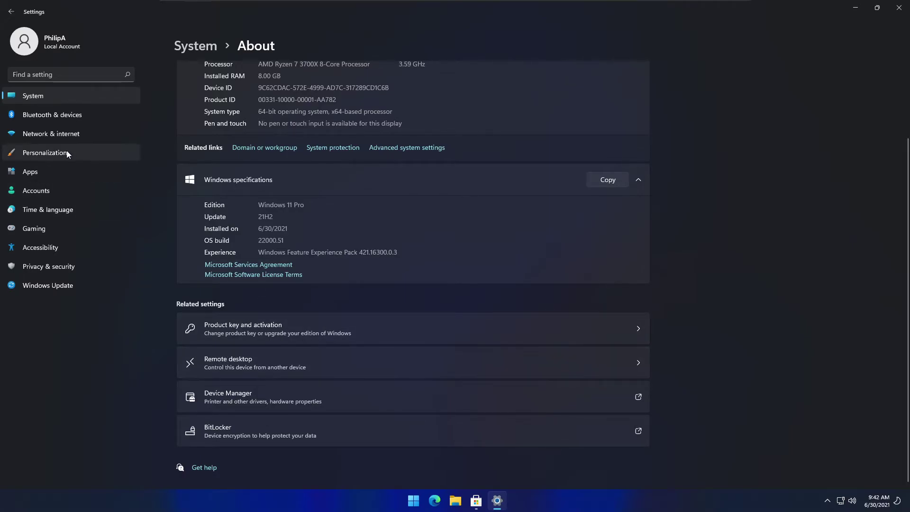
# Browse Bluetooth & devices and Network & internet, ending on the Personalization page
pyautogui.click(51, 115)
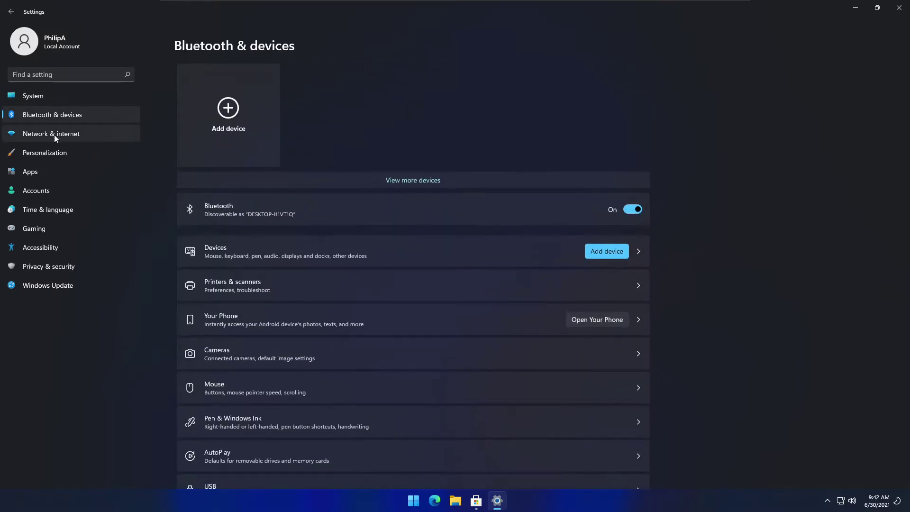
pyautogui.click(54, 134)
pyautogui.click(55, 121)
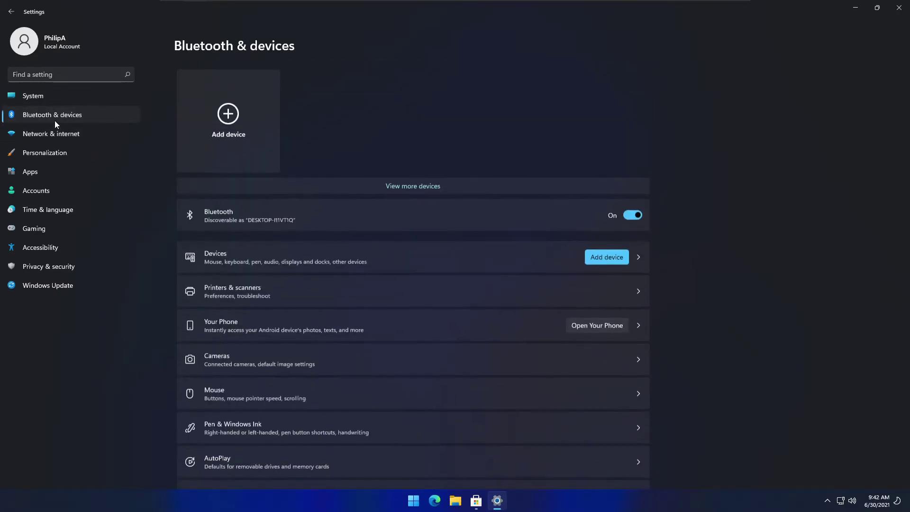
pyautogui.click(62, 132)
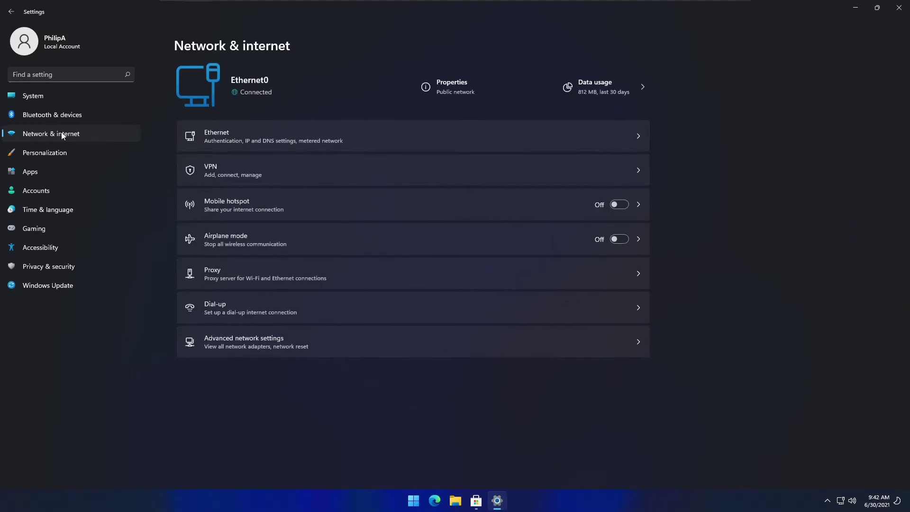
pyautogui.click(77, 149)
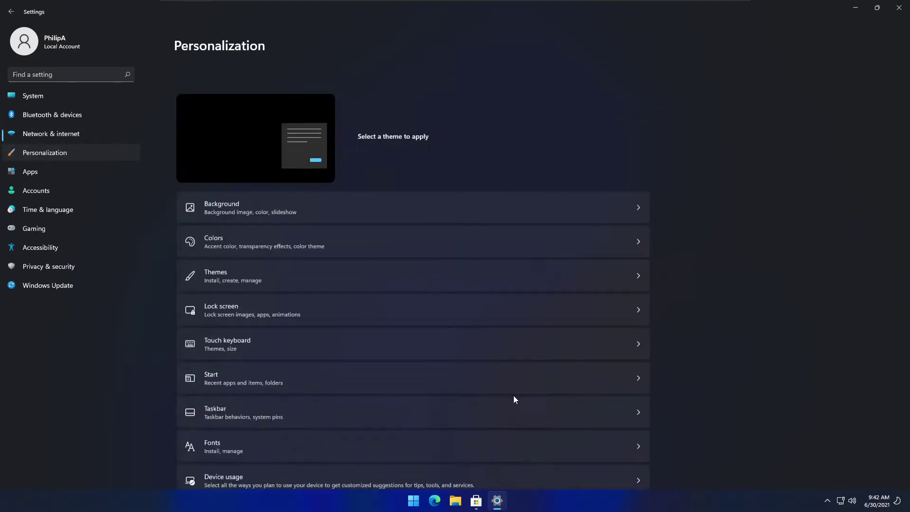
# Retry the failed Microsoft Sticky Notes download in Microsoft Store and reposition the window
pyautogui.click(477, 502)
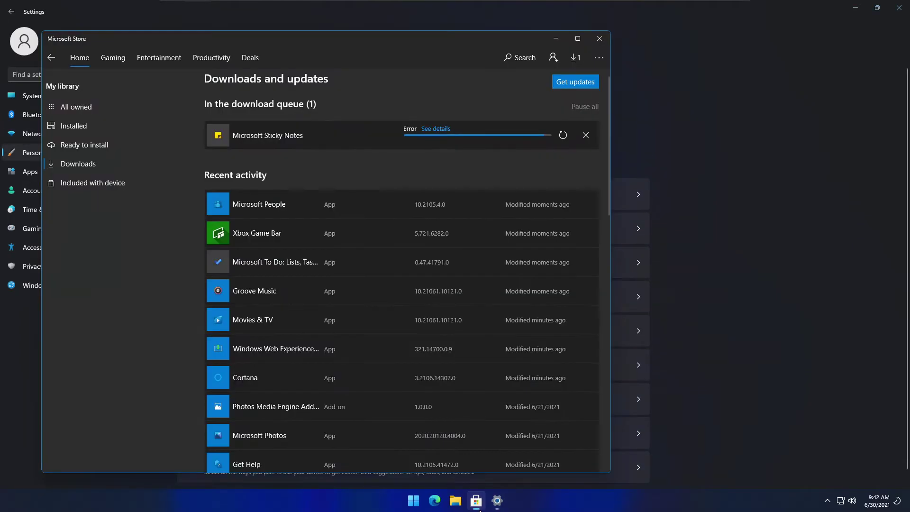
pyautogui.click(563, 136)
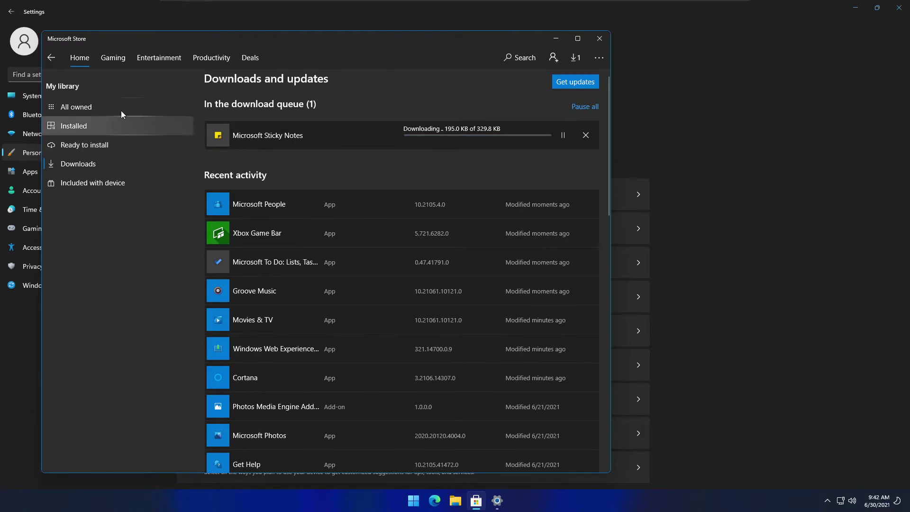
pyautogui.moveTo(183, 37); pyautogui.dragTo(303, 36)
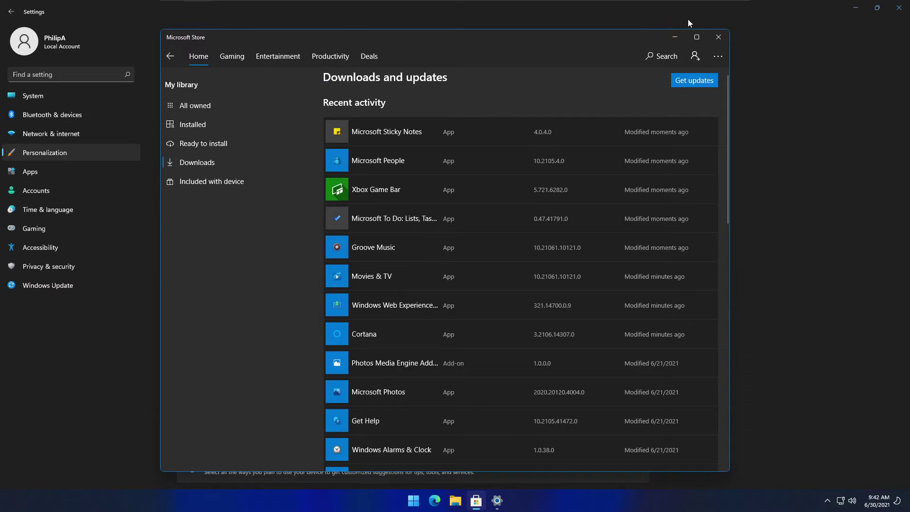
pyautogui.click(675, 38)
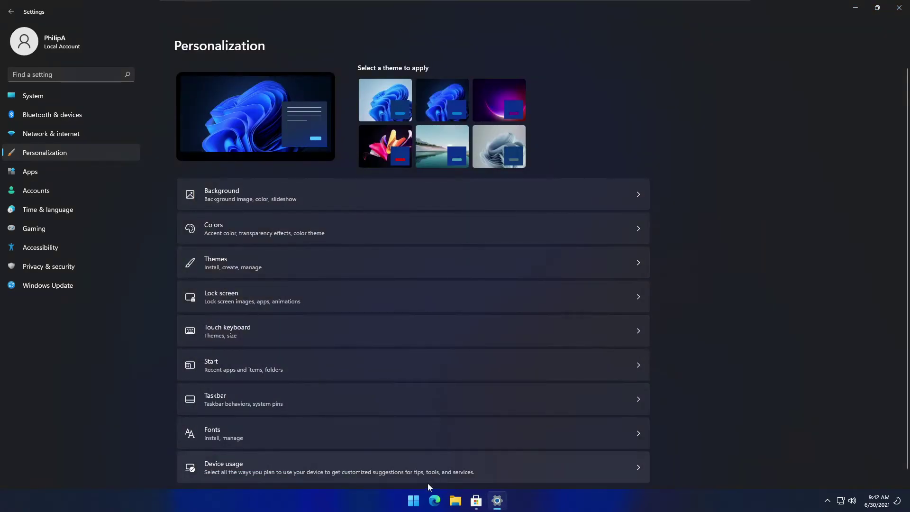
pyautogui.click(414, 501)
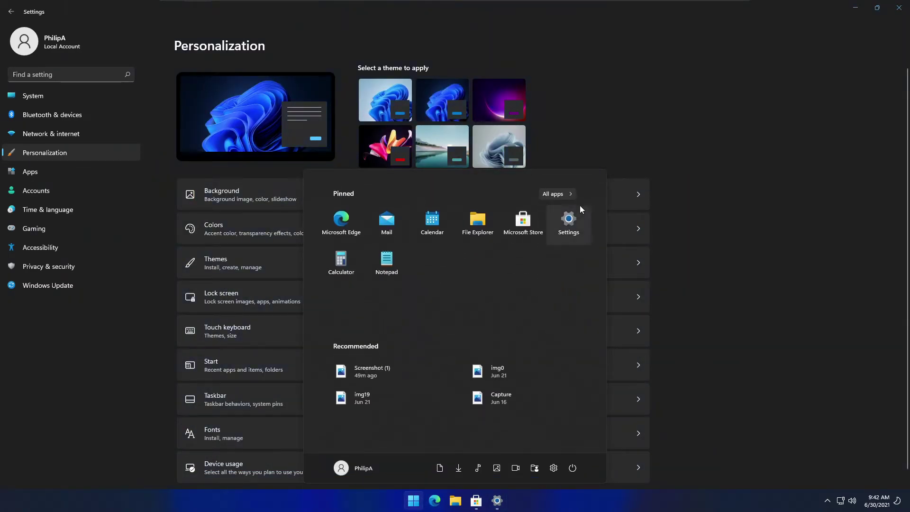
pyautogui.click(559, 195)
pyautogui.scroll(-6, 453, 263)
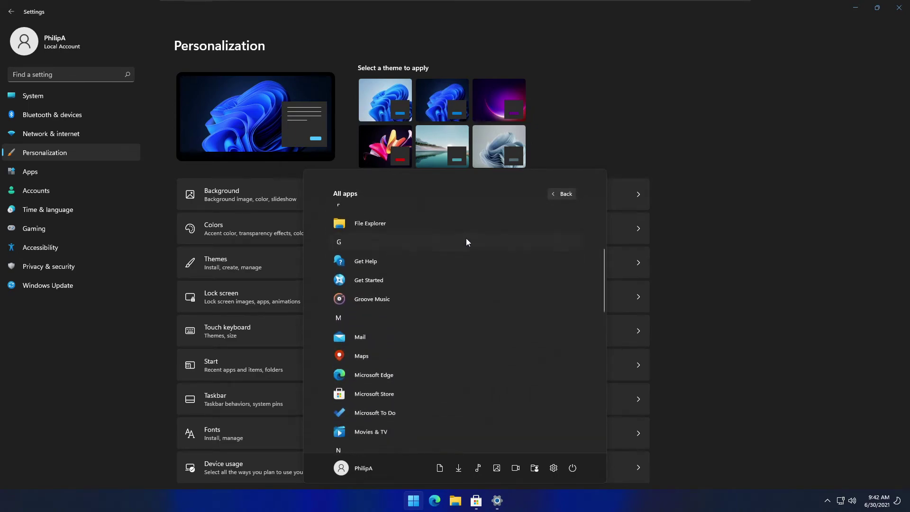
pyautogui.scroll(-8, 466, 238)
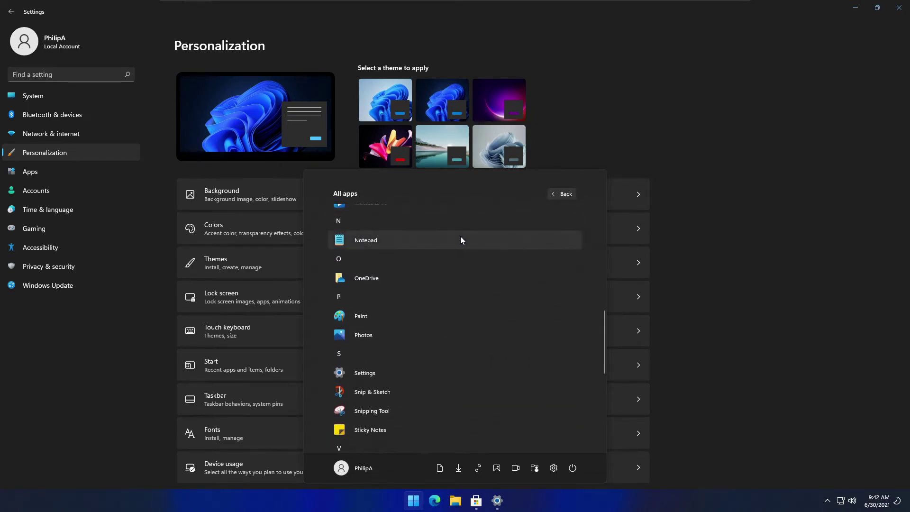
pyautogui.scroll(-1, 459, 249)
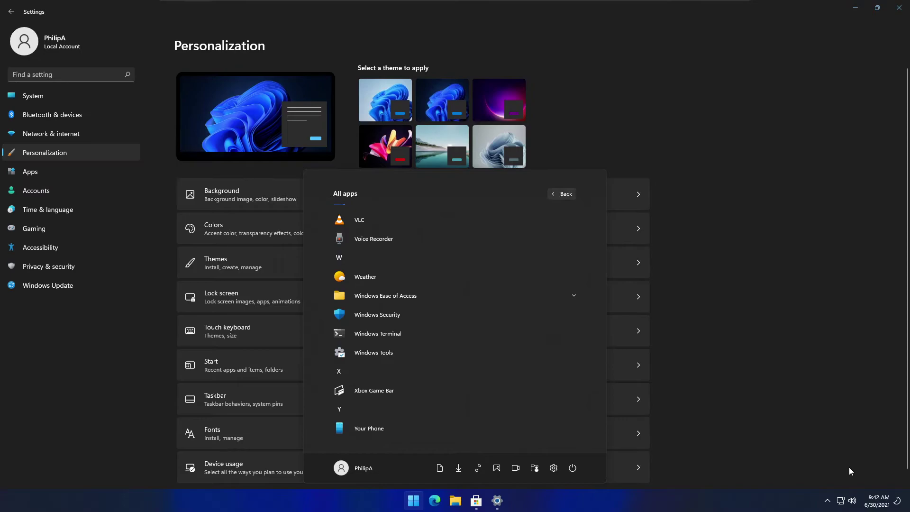
pyautogui.click(849, 506)
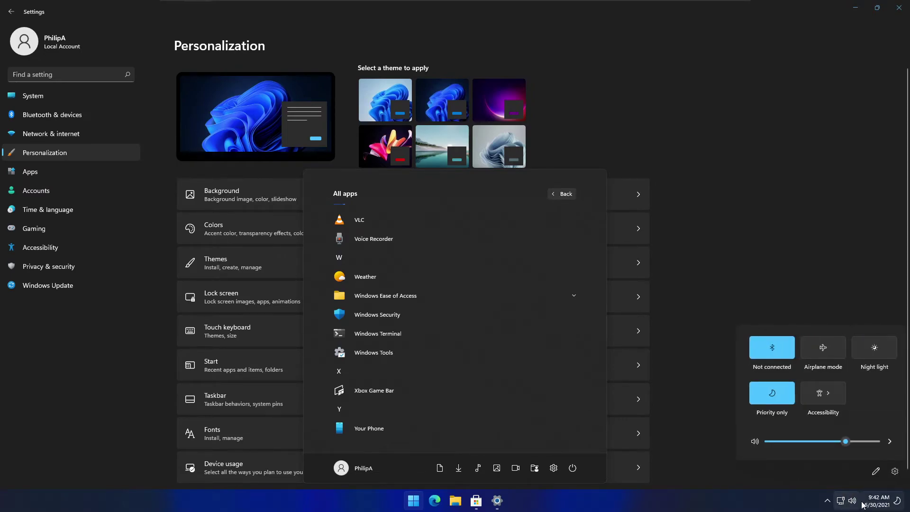
pyautogui.click(895, 504)
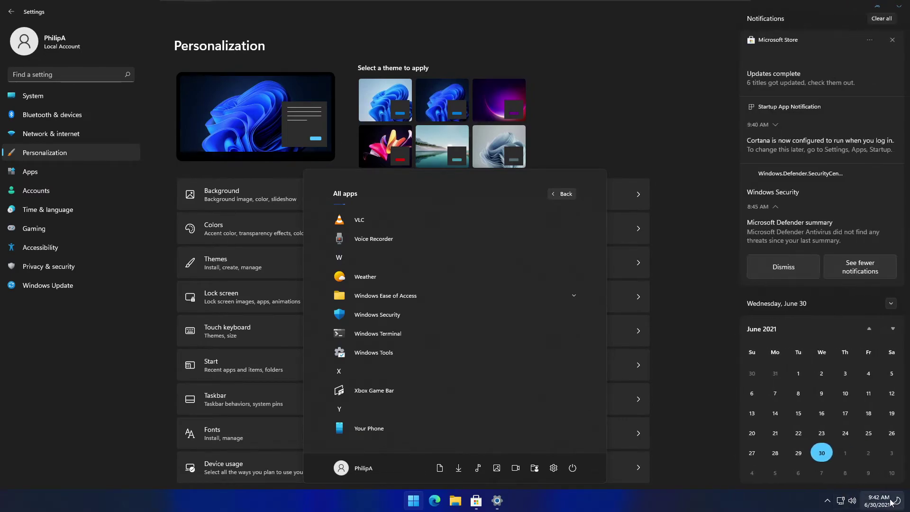
pyautogui.click(892, 503)
pyautogui.click(828, 502)
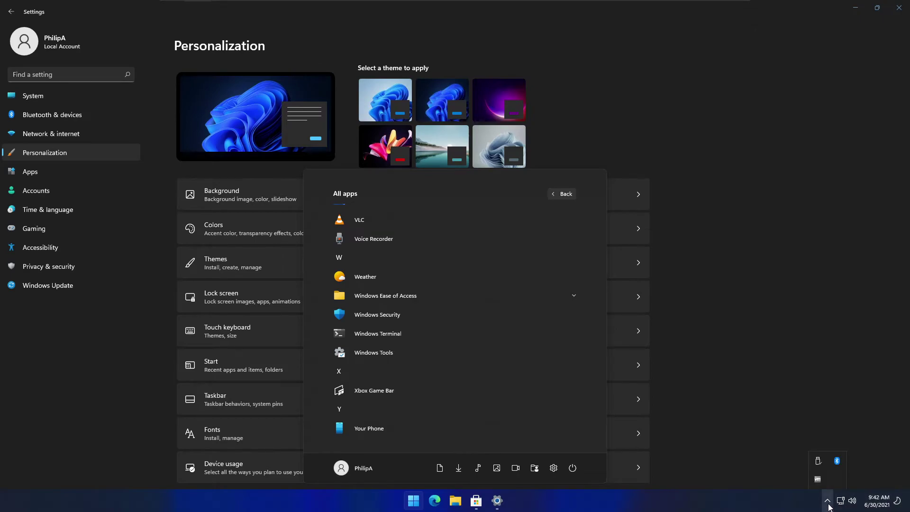
pyautogui.click(827, 502)
pyautogui.click(779, 116)
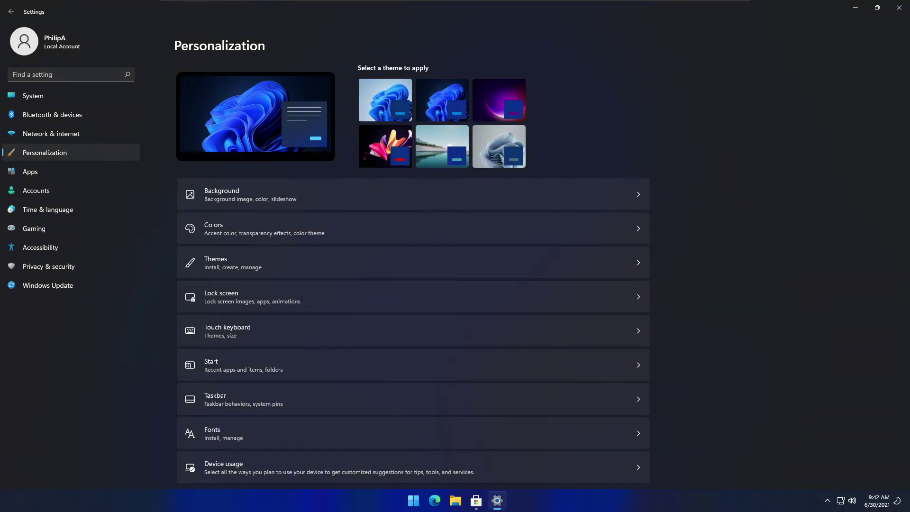
# Restore and close the Settings window, then open Microsoft Store
pyautogui.moveTo(616, 9); pyautogui.dragTo(555, 97)
pyautogui.click(659, 96)
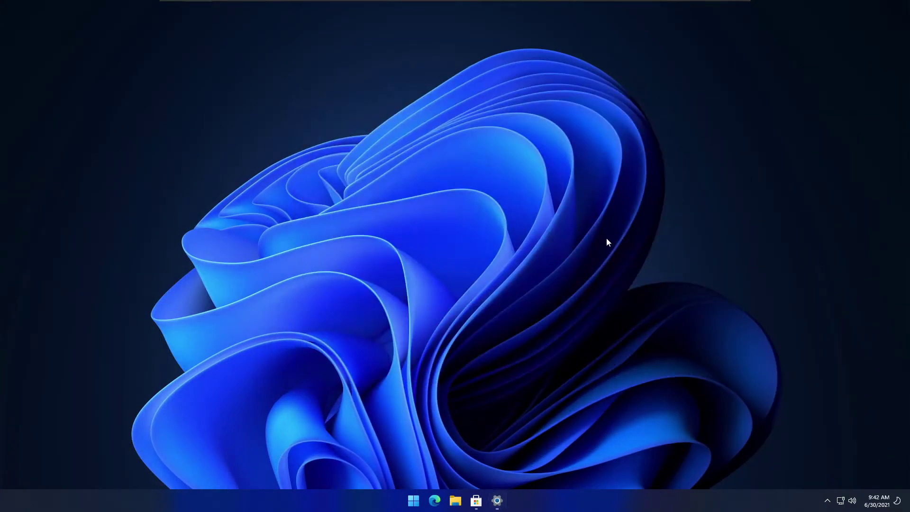
pyautogui.click(476, 501)
# Launch Microsoft Store Preview, center its window, and scroll through Top free apps, Trending and Collections
pyautogui.click(476, 501)
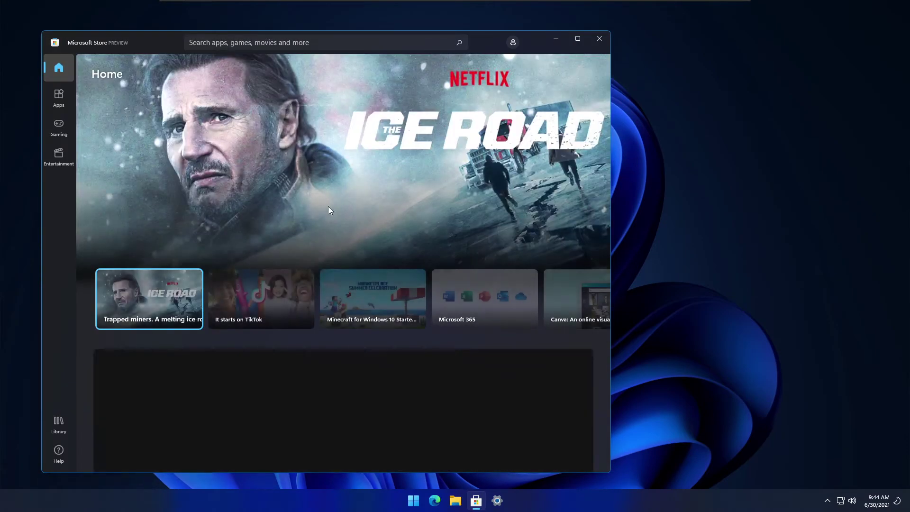
pyautogui.moveTo(159, 42); pyautogui.dragTo(254, 49)
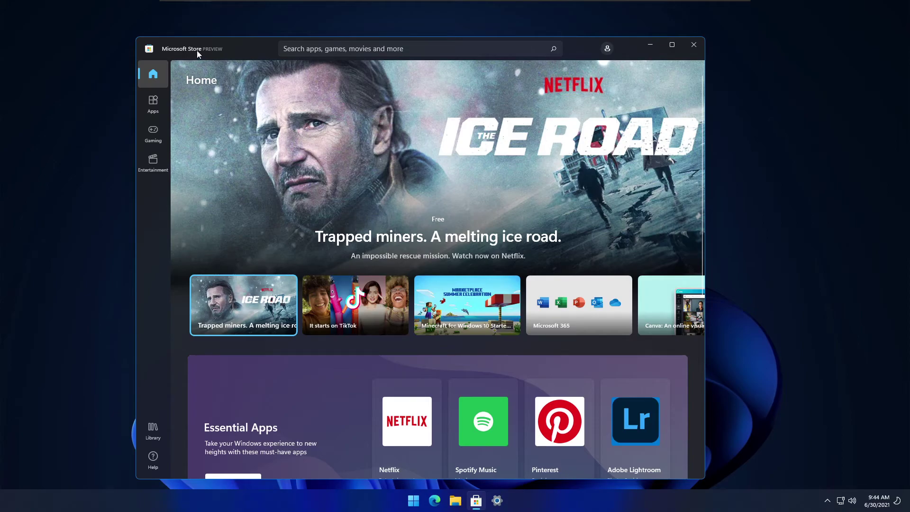
pyautogui.scroll(-3, 489, 334)
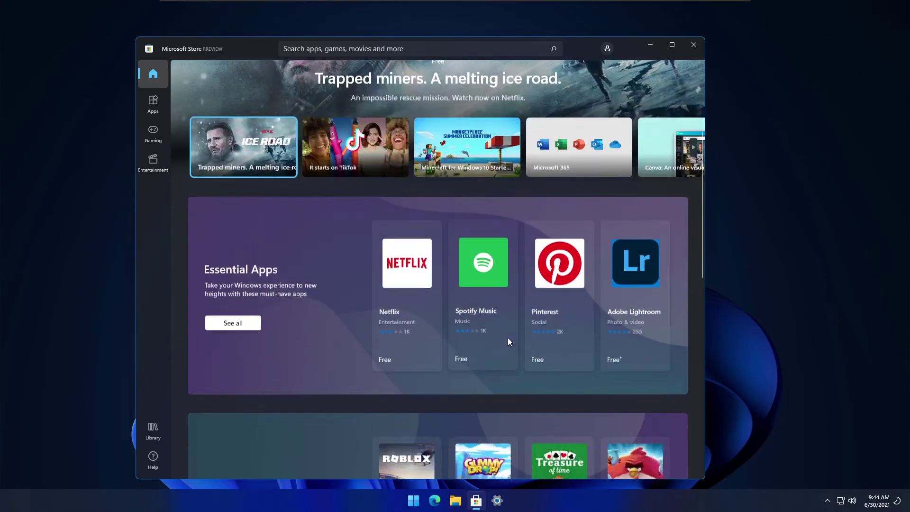
pyautogui.scroll(-2, 466, 320)
pyautogui.scroll(-6, 465, 319)
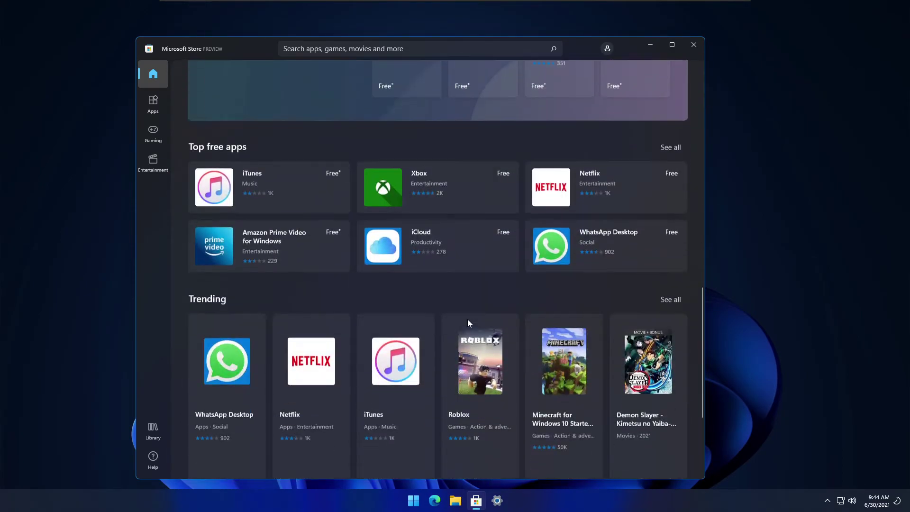
pyautogui.scroll(-1, 467, 320)
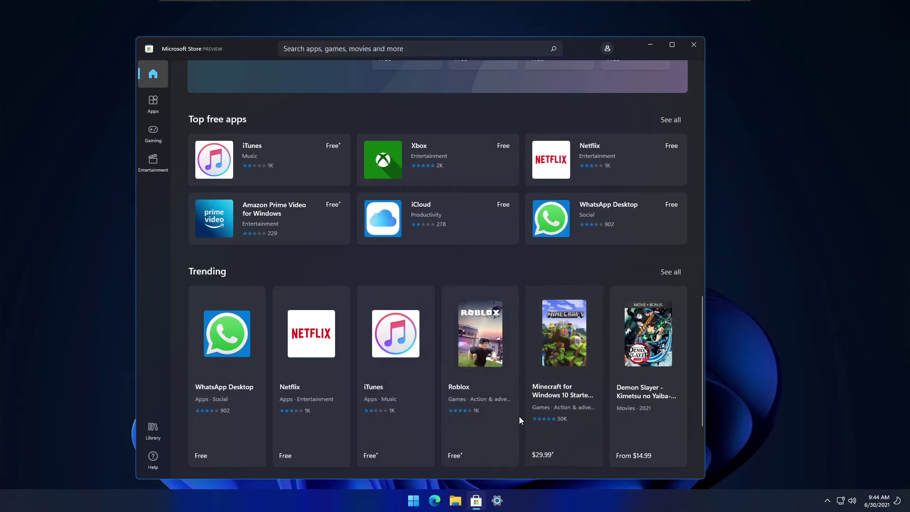
pyautogui.scroll(-3, 422, 387)
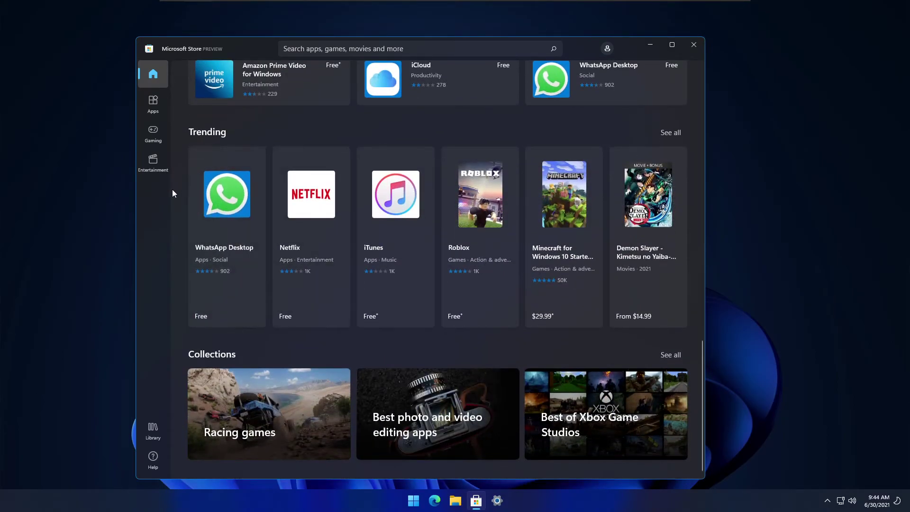
# Visit the Library, then the Entertainment and Gaming sections of Microsoft Store Preview
pyautogui.click(149, 436)
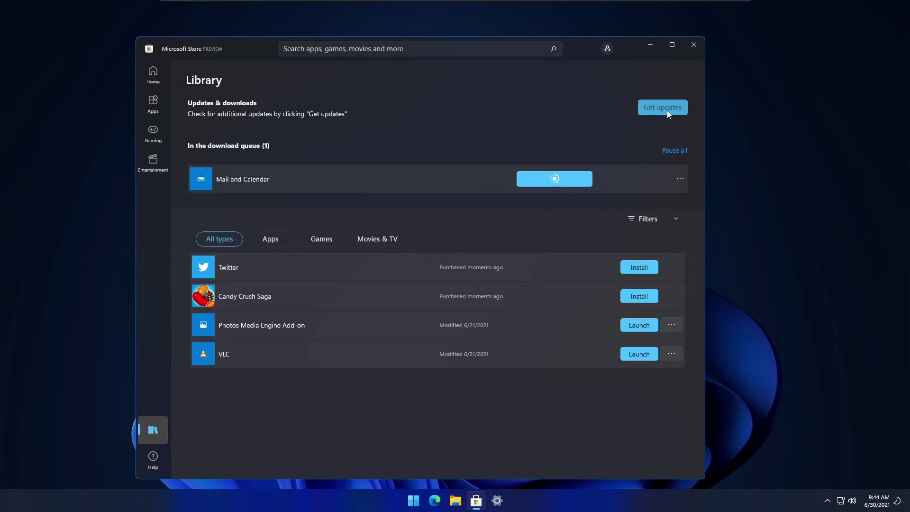
pyautogui.click(144, 166)
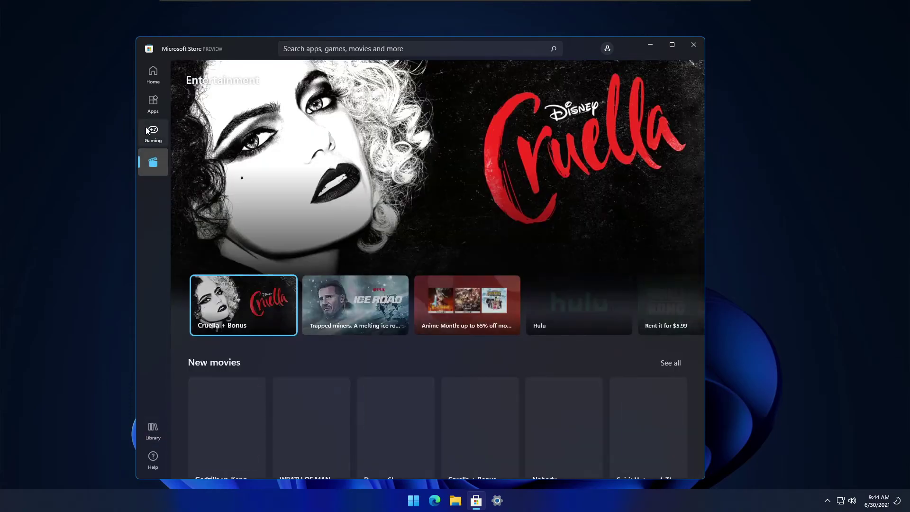
pyautogui.click(146, 126)
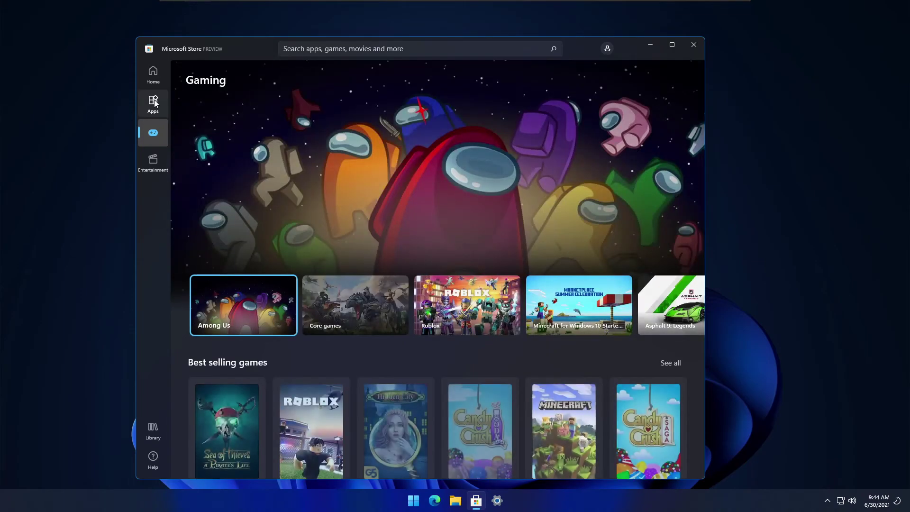
# Page three times through the featured games carousel, then go to the Apps section
pyautogui.scroll(-4, 528, 304)
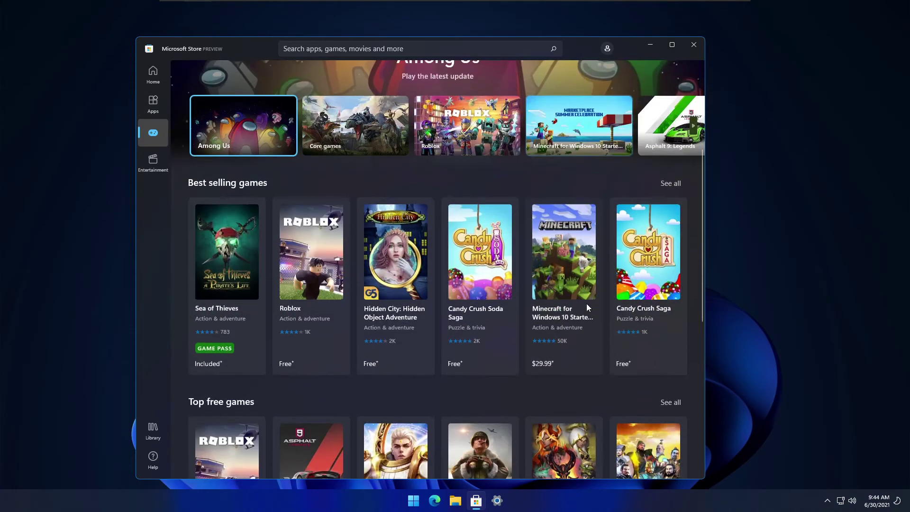
pyautogui.scroll(2, 587, 304)
pyautogui.click(693, 242)
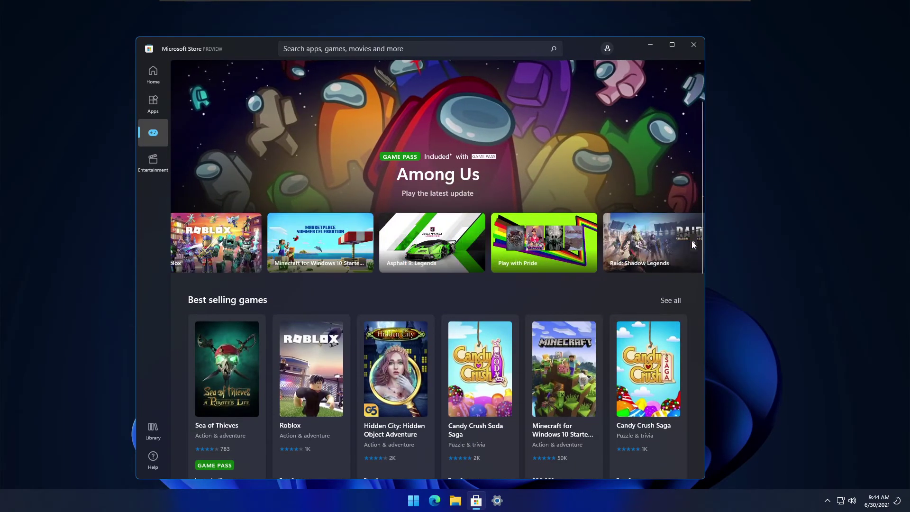
pyautogui.click(693, 242)
pyautogui.click(692, 242)
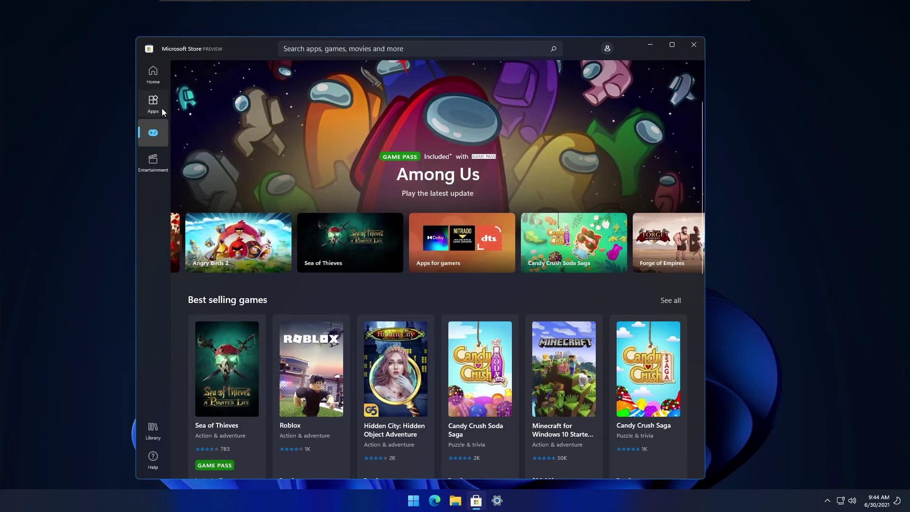
pyautogui.click(162, 108)
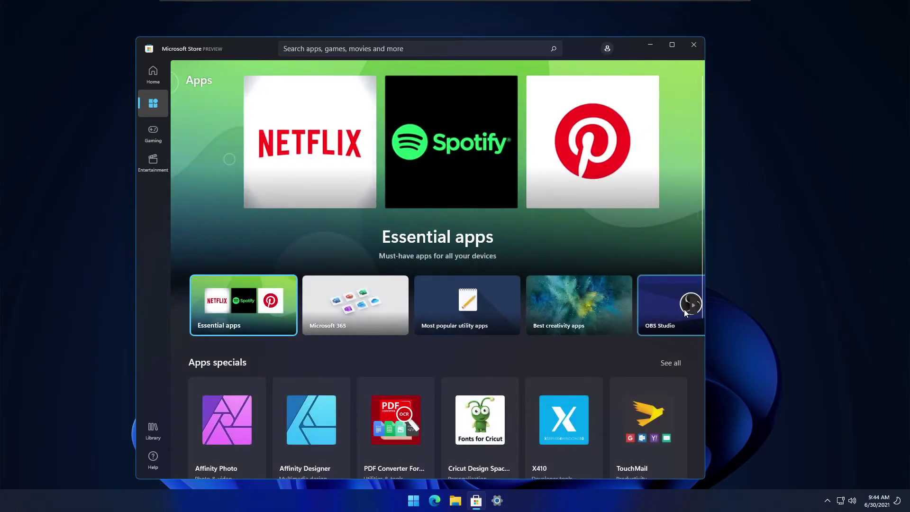
# Open OBS Studio from the featured carousel, start its install, and return to Home
pyautogui.click(682, 310)
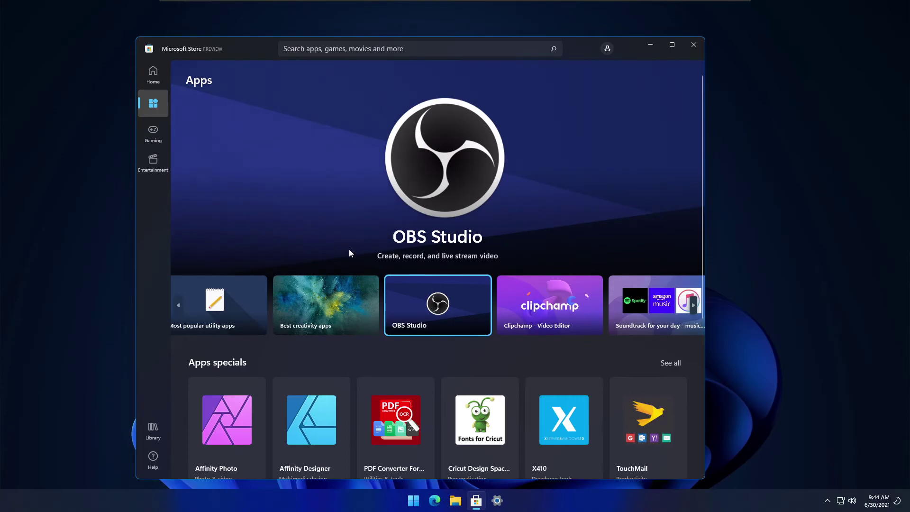
pyautogui.click(484, 196)
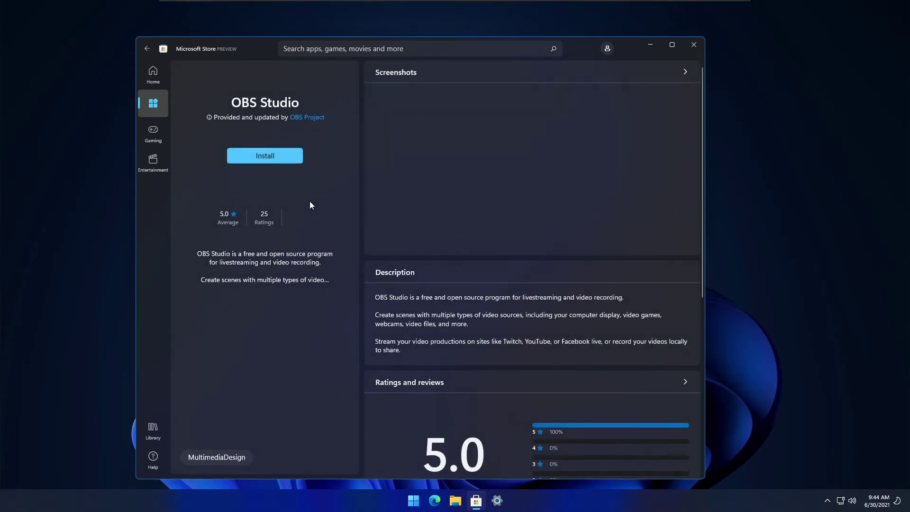
pyautogui.click(264, 230)
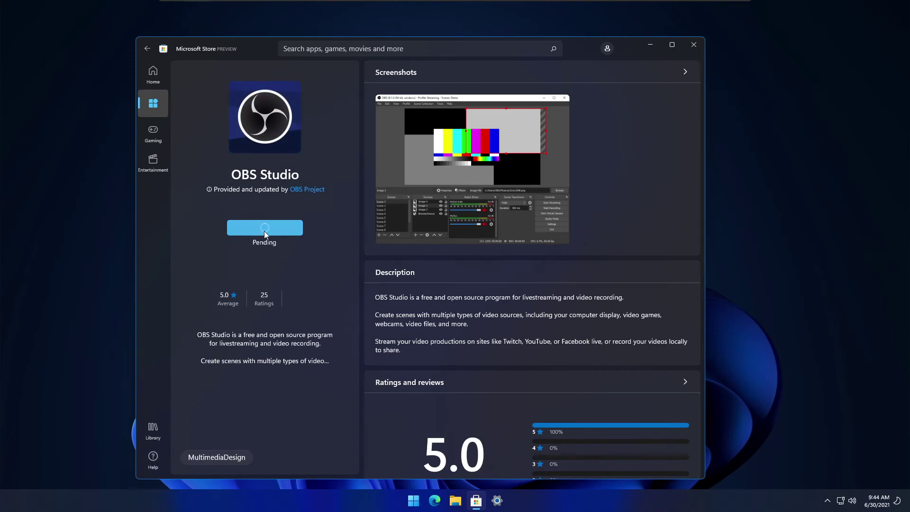
pyautogui.click(155, 78)
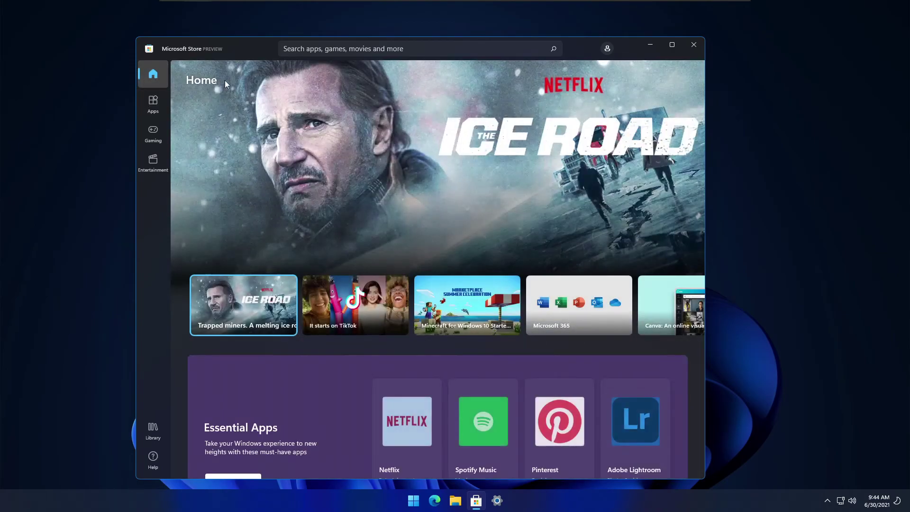
# In Taskbar settings, switch the Touch keyboard taskbar corner icon On
pyautogui.click(414, 508)
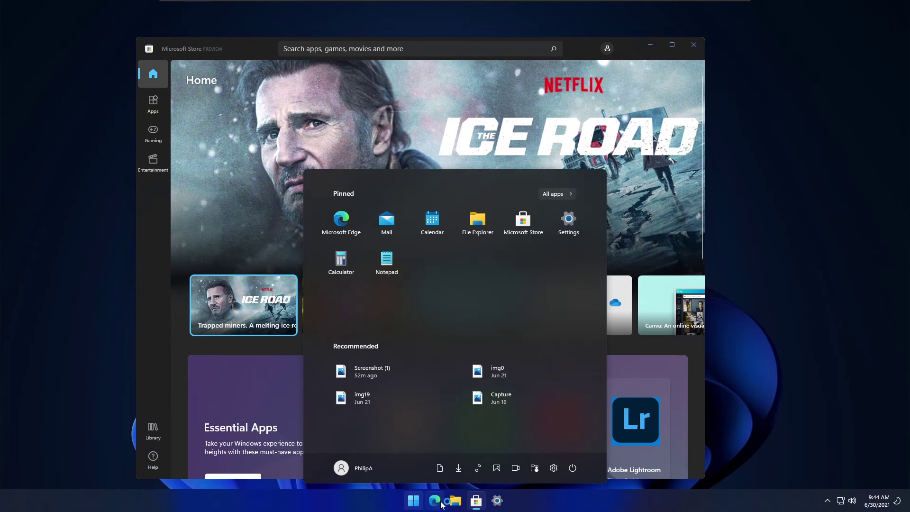
pyautogui.rightClick(531, 510)
pyautogui.click(564, 498)
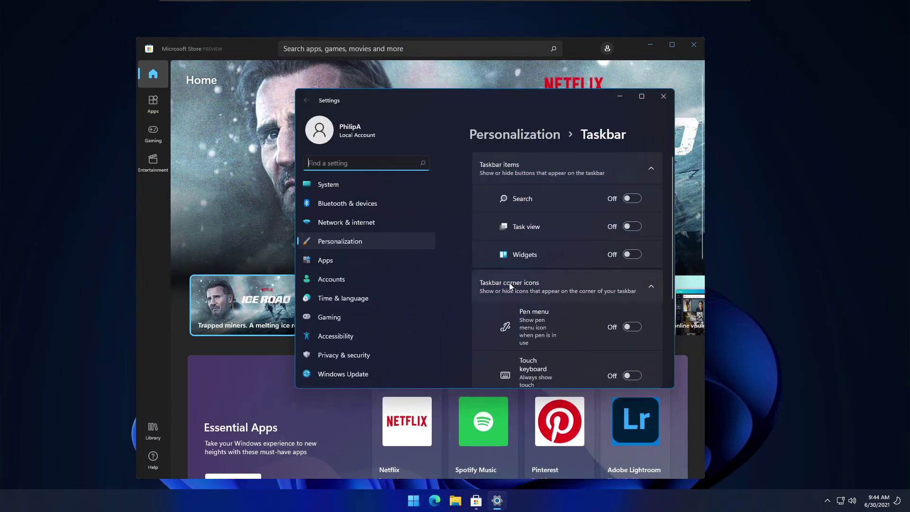
pyautogui.scroll(-1, 512, 282)
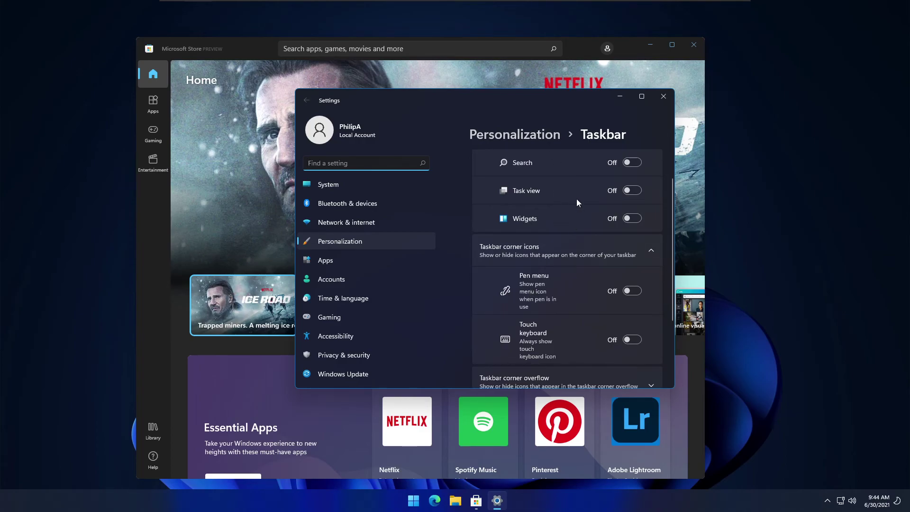
pyautogui.scroll(-3, 570, 340)
pyautogui.click(637, 241)
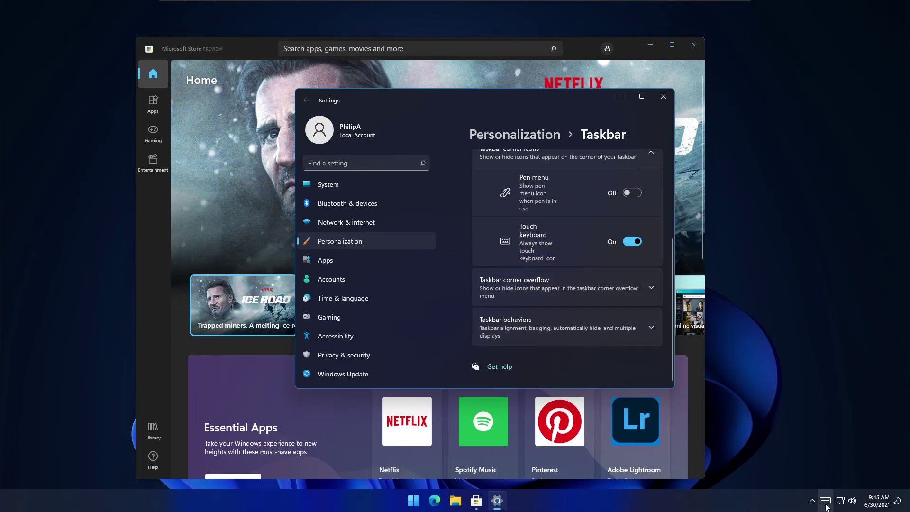
# Open the touch keyboard from the tray and try the Ctrl and &123 layouts
pyautogui.click(825, 500)
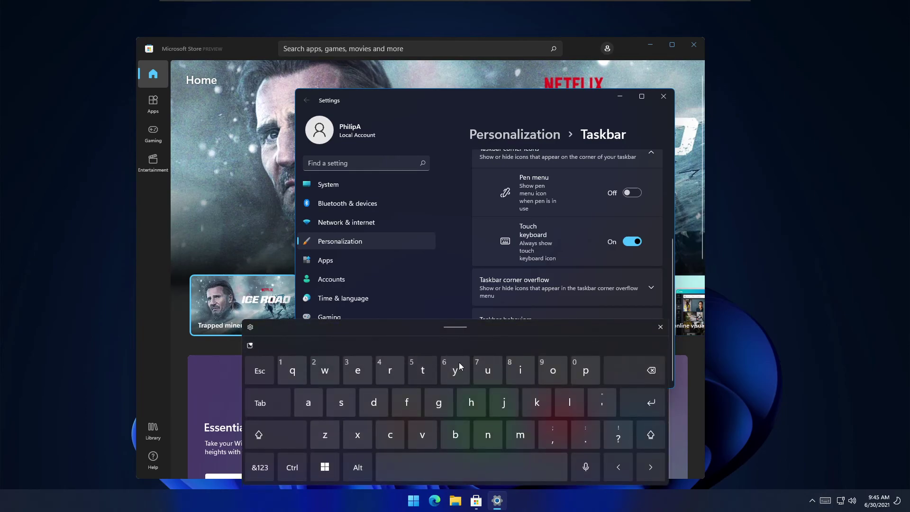
pyautogui.click(286, 468)
pyautogui.click(286, 469)
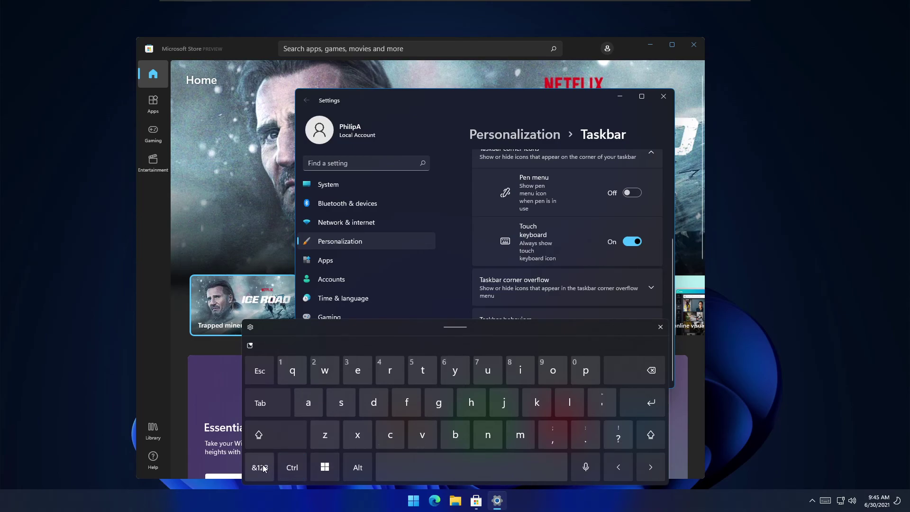
pyautogui.click(260, 469)
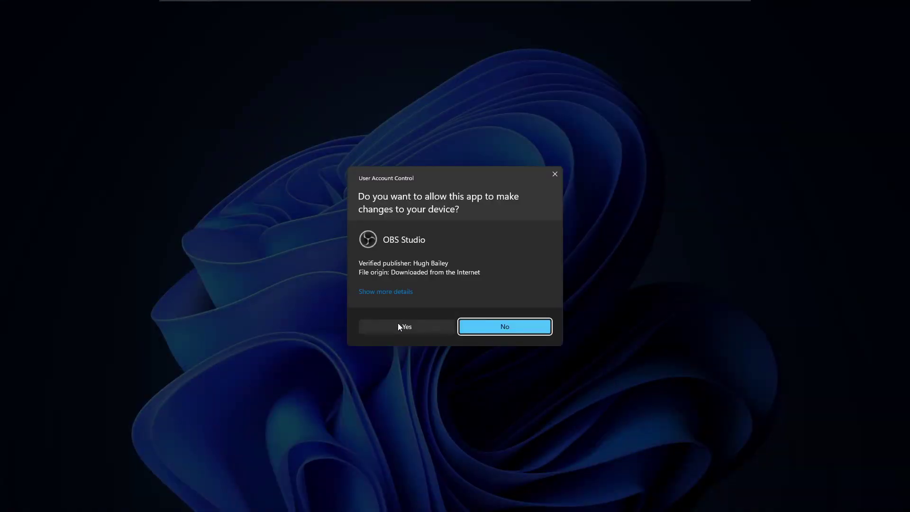
pyautogui.click(402, 327)
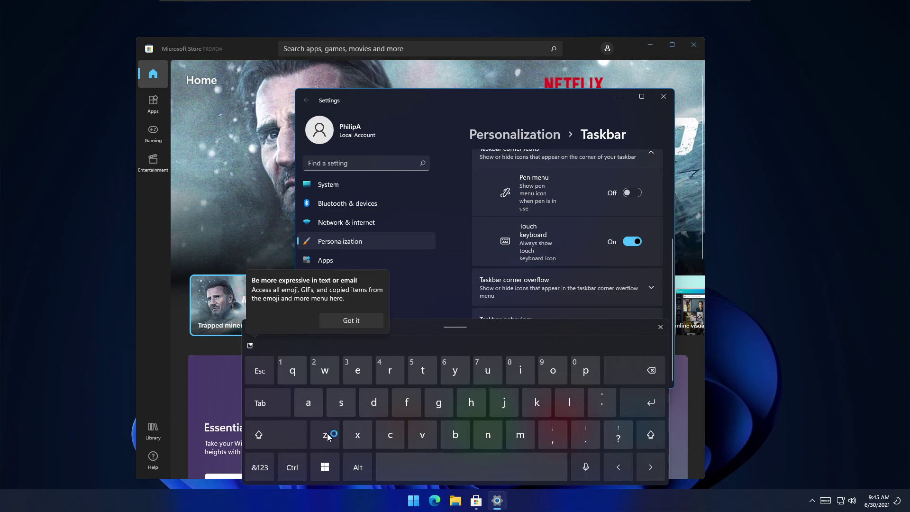
# Dismiss the keyboard tip, close the touch keyboard, then close the Settings window
pyautogui.click(260, 468)
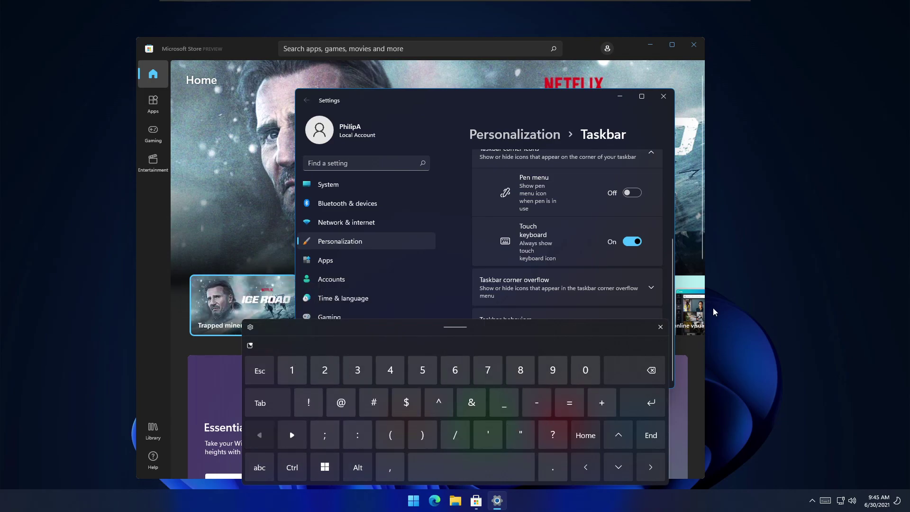
pyautogui.click(661, 327)
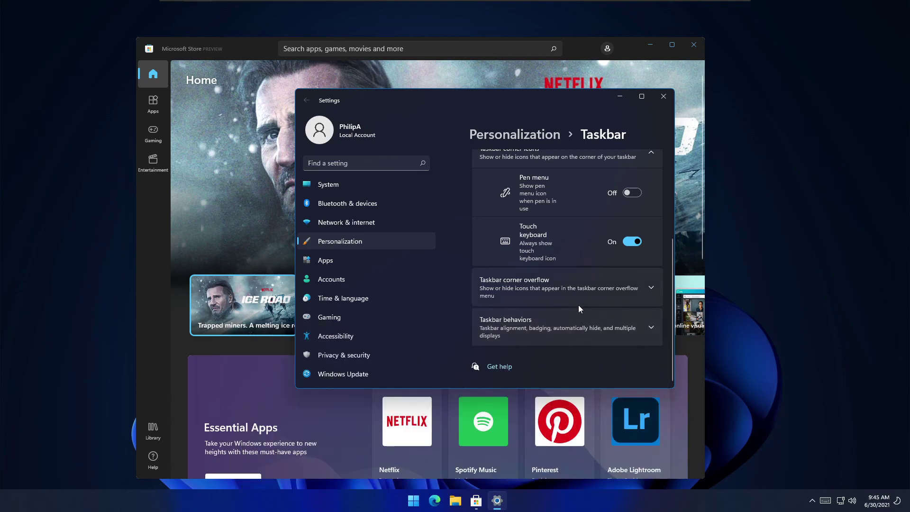
pyautogui.click(664, 96)
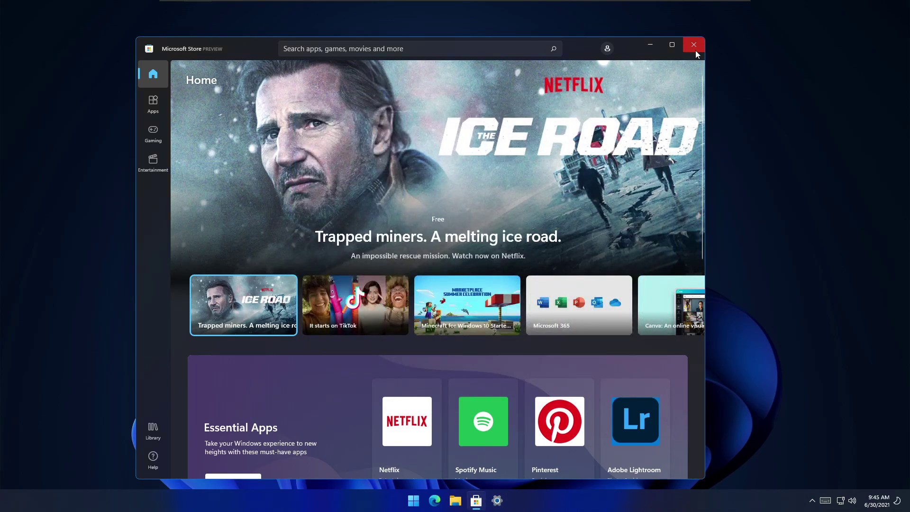